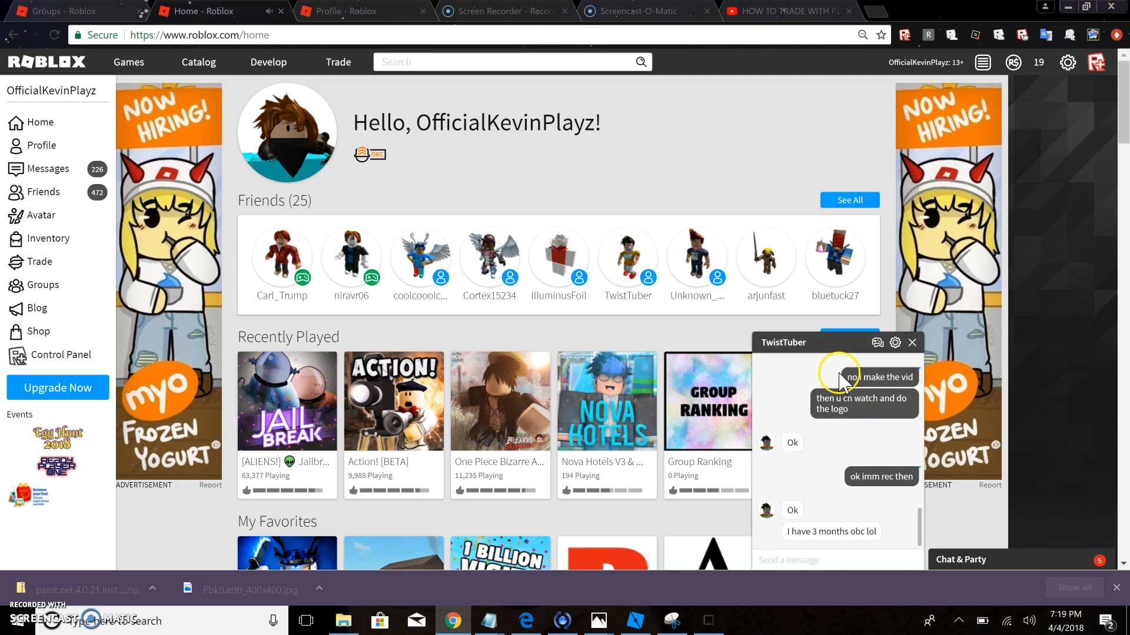
Minimise the open chat window and open the ObliviousHD YouTube channel in a new browser tab.
left_click(825, 342)
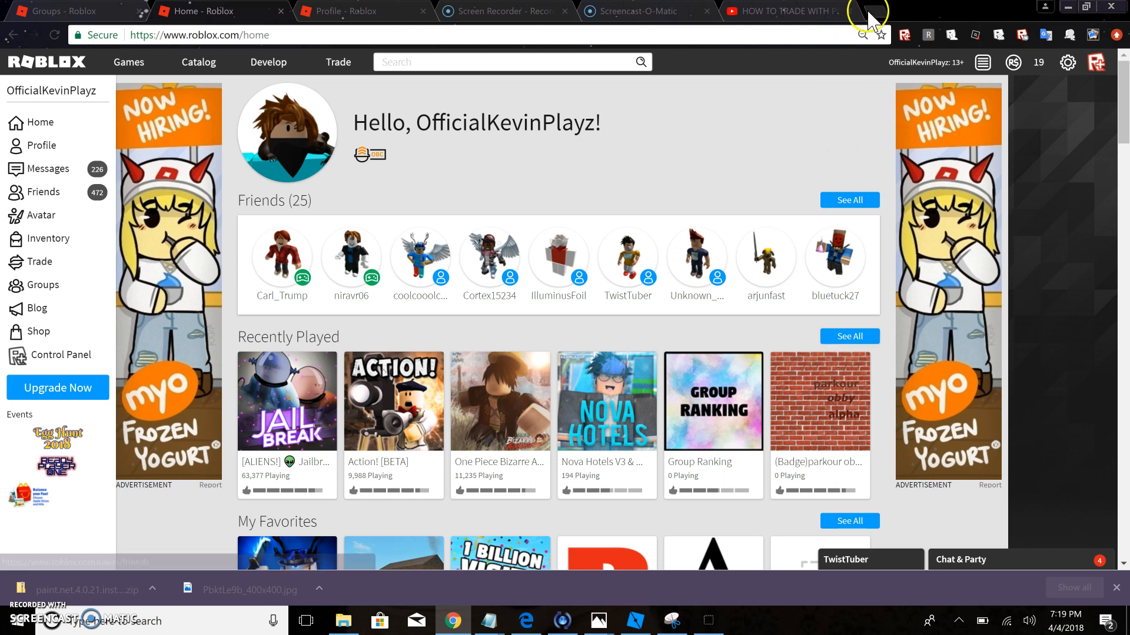
left_click(874, 11)
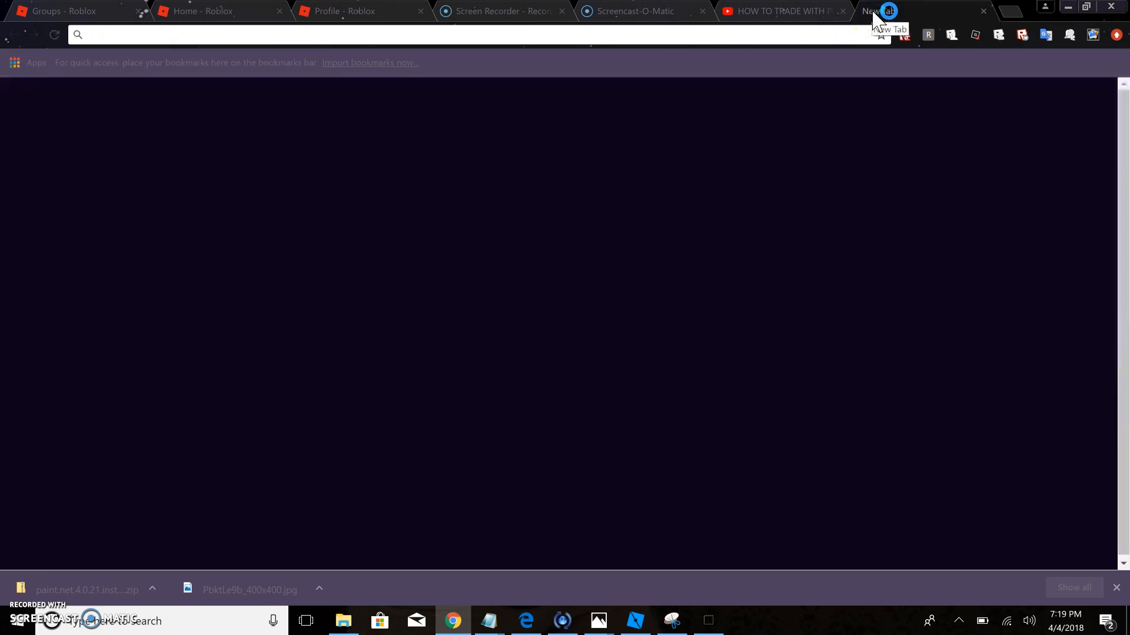
type("oblivi")
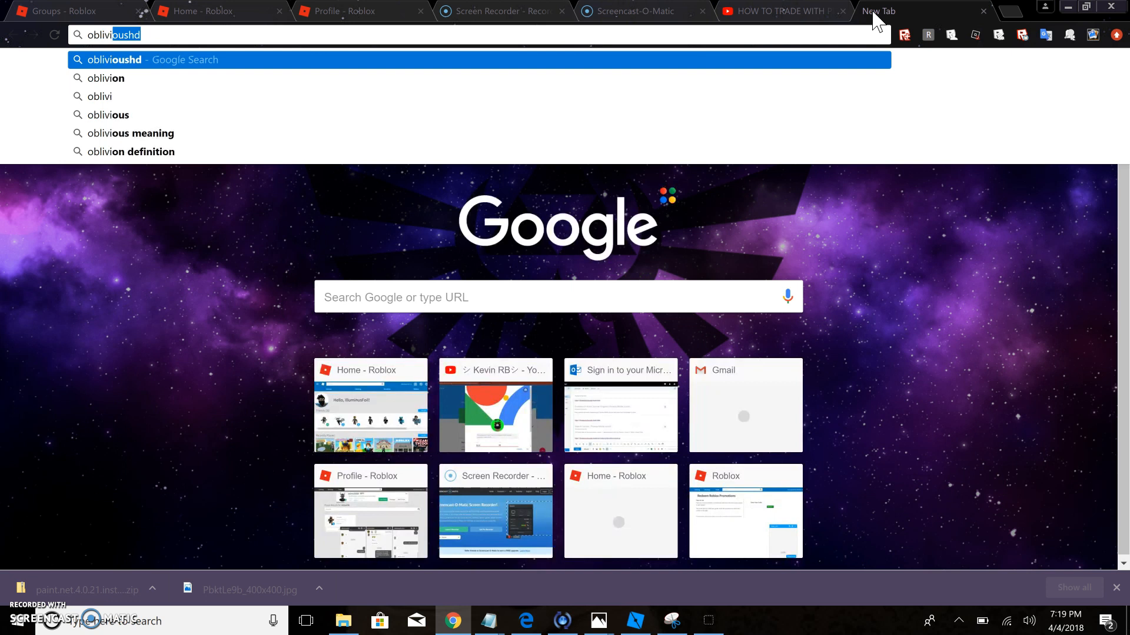
type("ous")
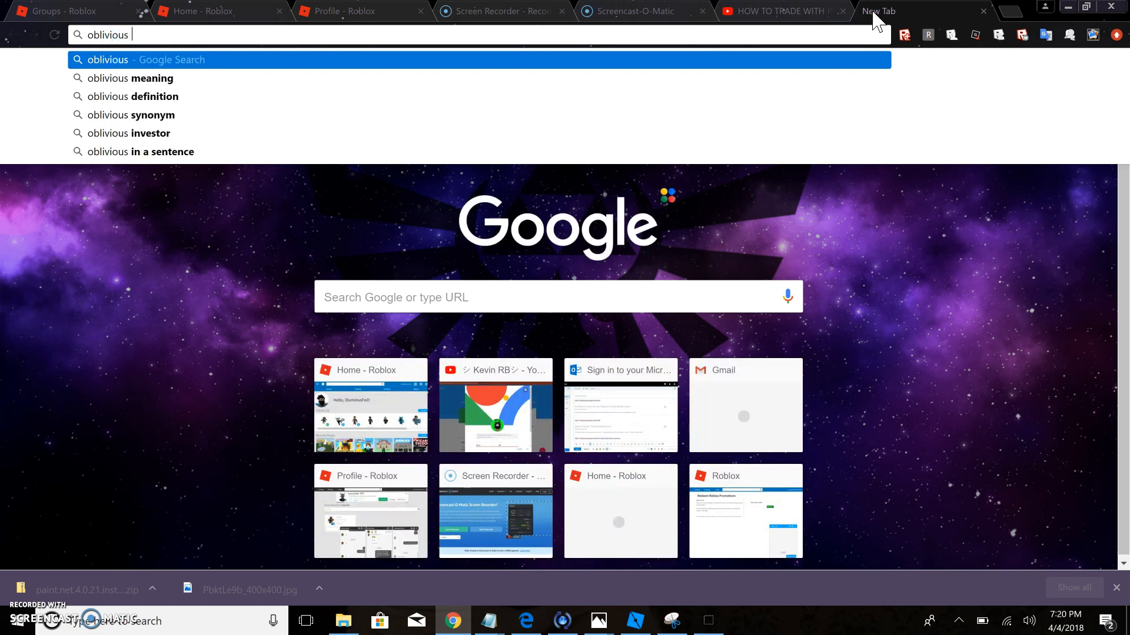
left_click(813, 75)
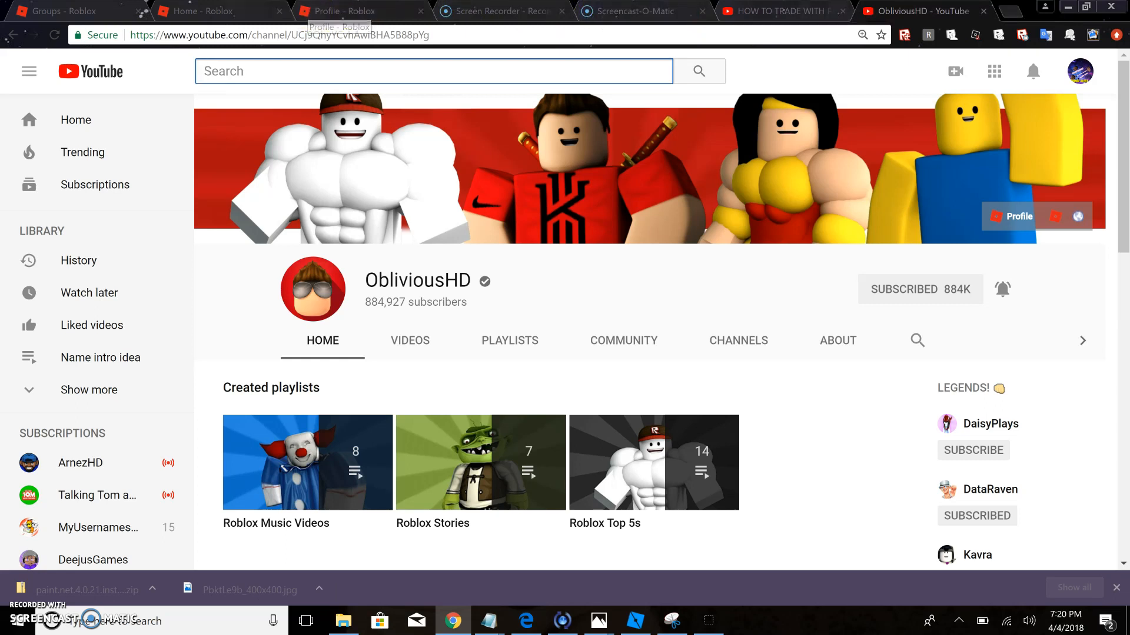
Return to the Roblox website and create a new game from the Flat Terrain template.
left_click(234, 13)
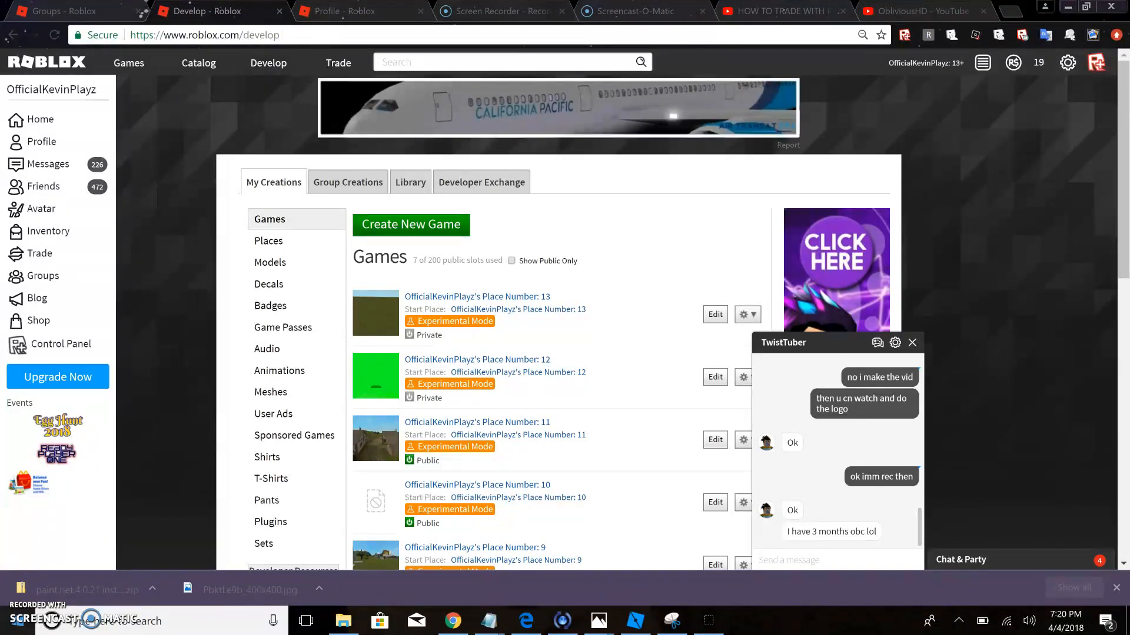
left_click(104, 625)
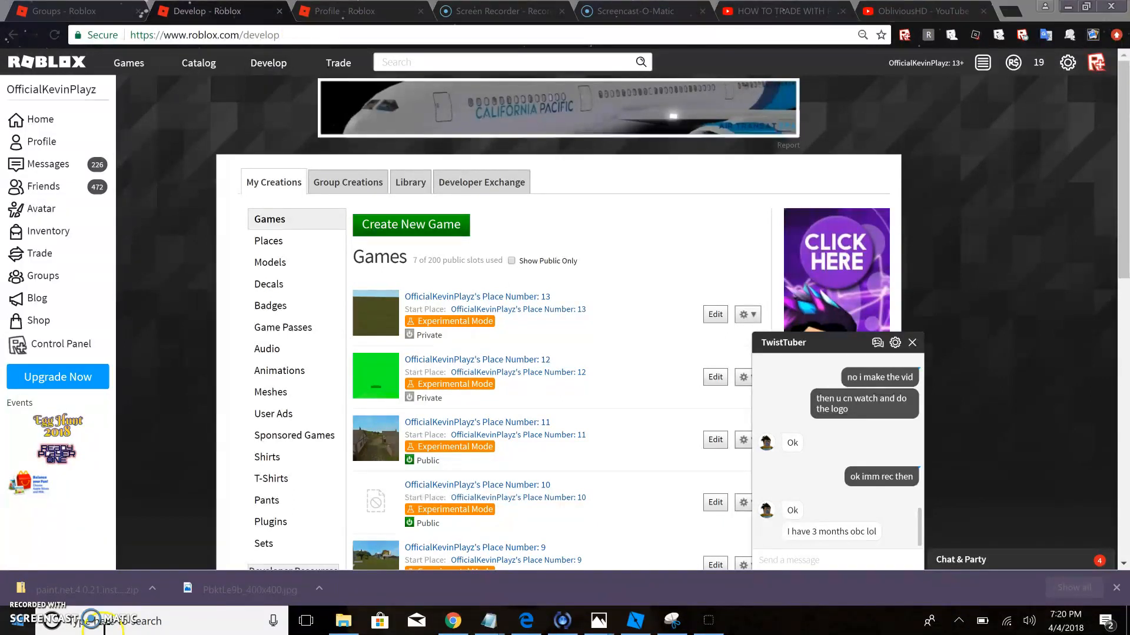
left_click(414, 232)
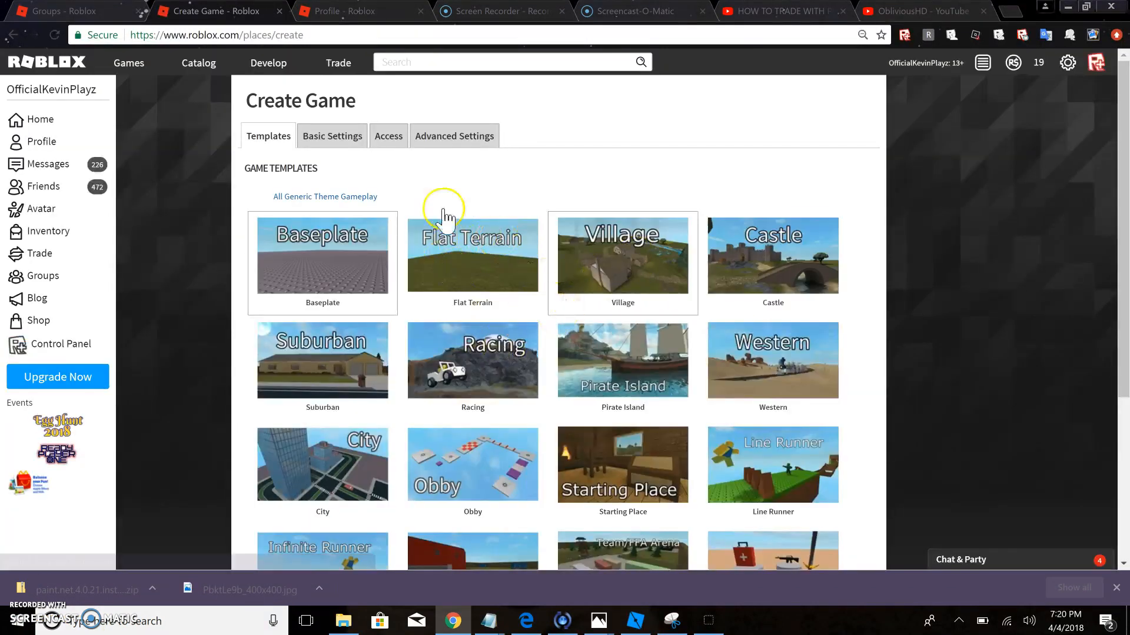
left_click(332, 276)
left_click(774, 342)
left_click(515, 275)
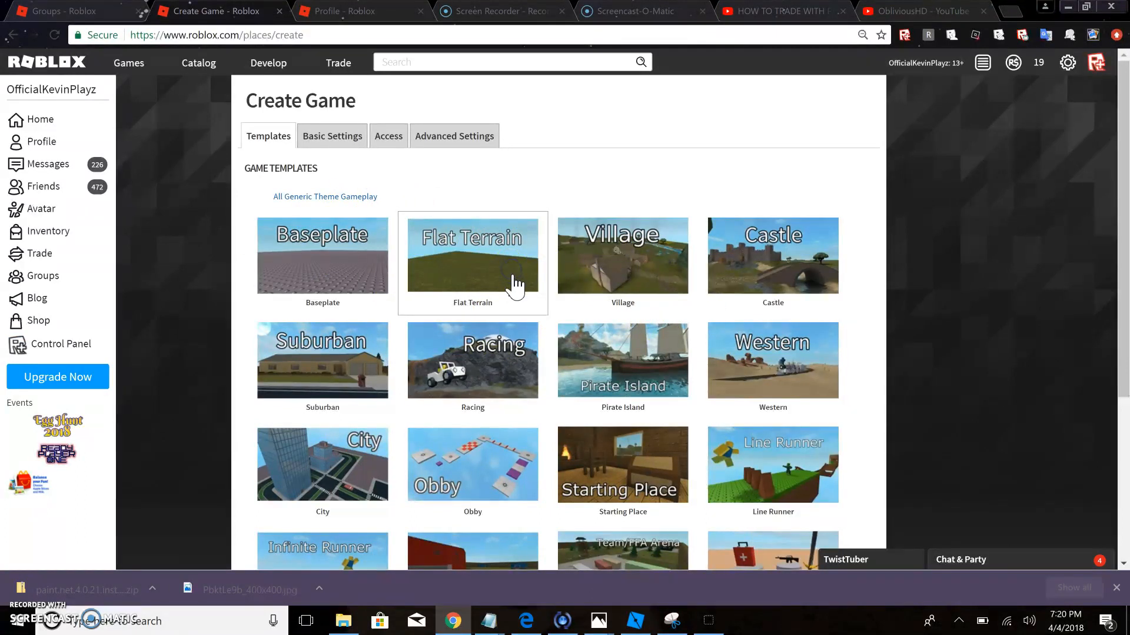
scroll(522, 306, "down", 3)
scroll(471, 365, "down", 1)
left_click(311, 418)
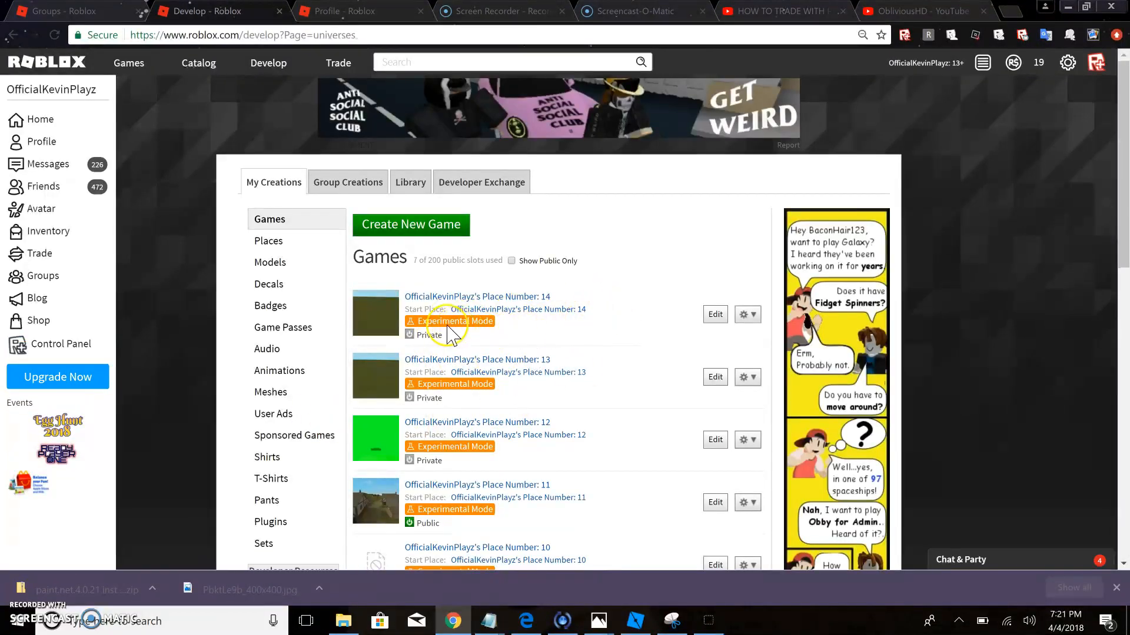
Launch Roblox Studio from the new game's edit option and open a place from the Flat Terrain template.
left_click(715, 316)
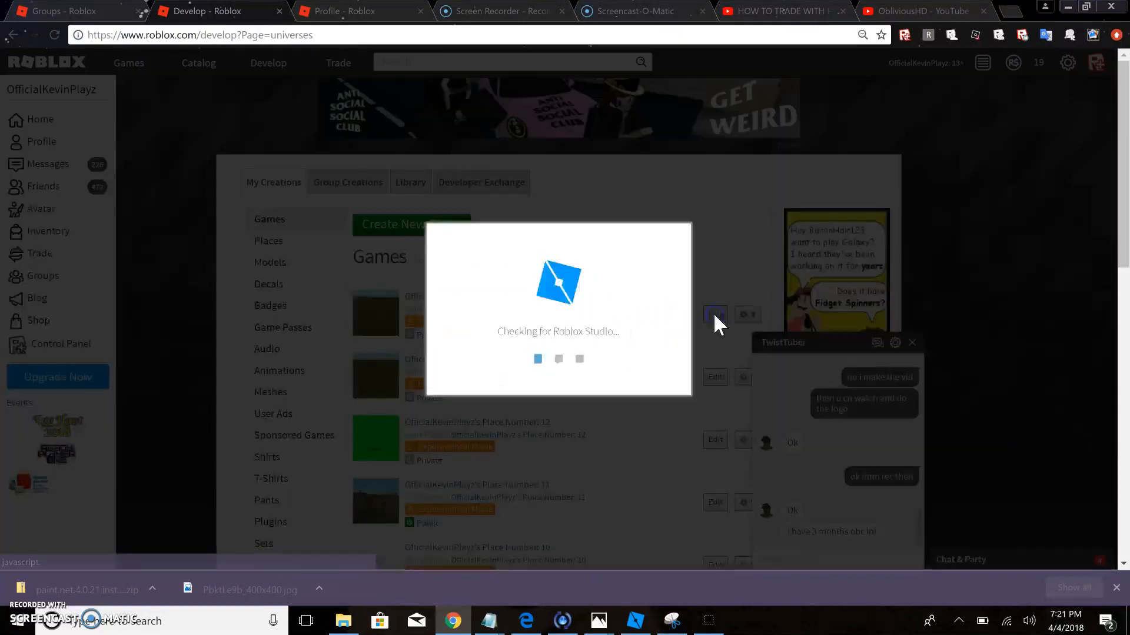
left_click(617, 118)
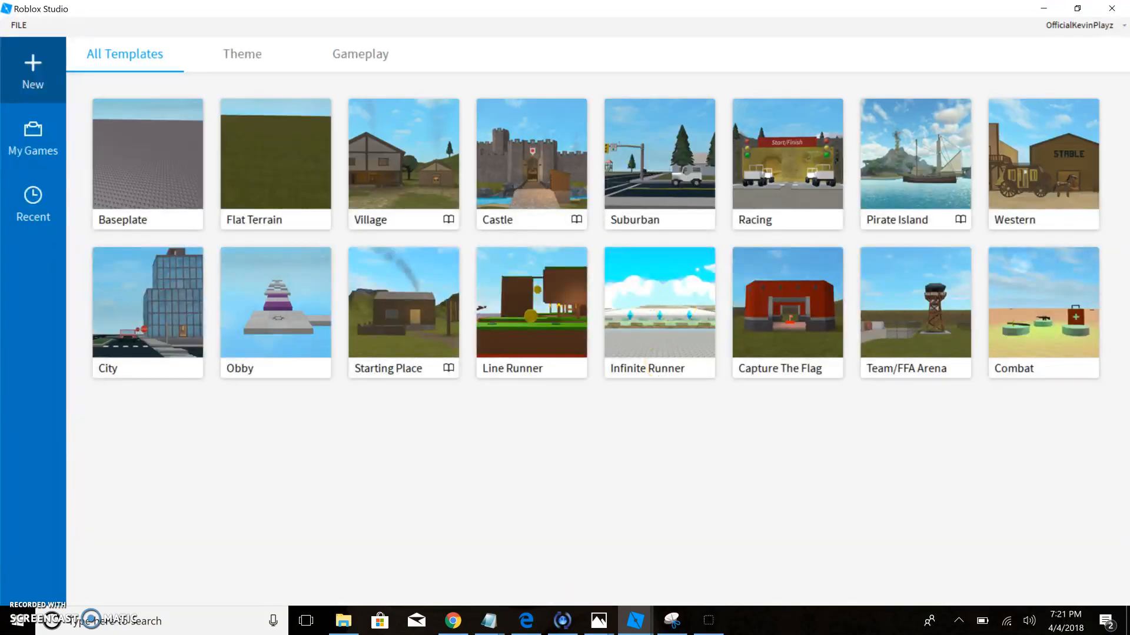
left_click(276, 128)
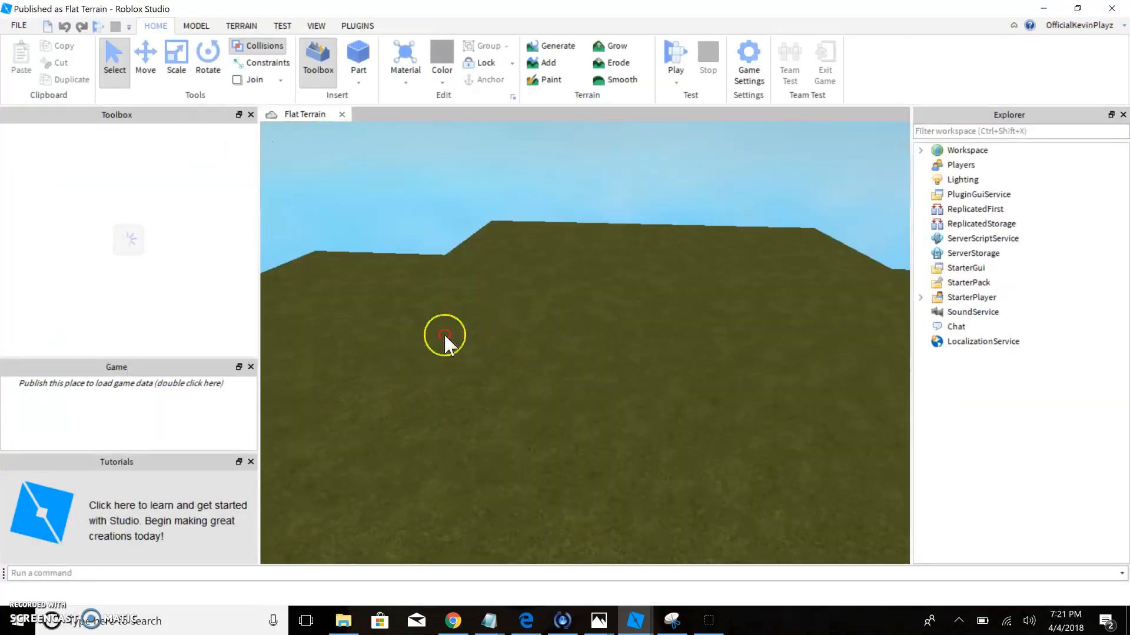
Search the model library for "green screen" and insert the first Green Screen model to replace the sky.
right_click_drag(511, 312, 518, 284)
scroll(518, 286, "down", 2)
scroll(518, 286, "down", 3)
scroll(517, 283, "up", 3)
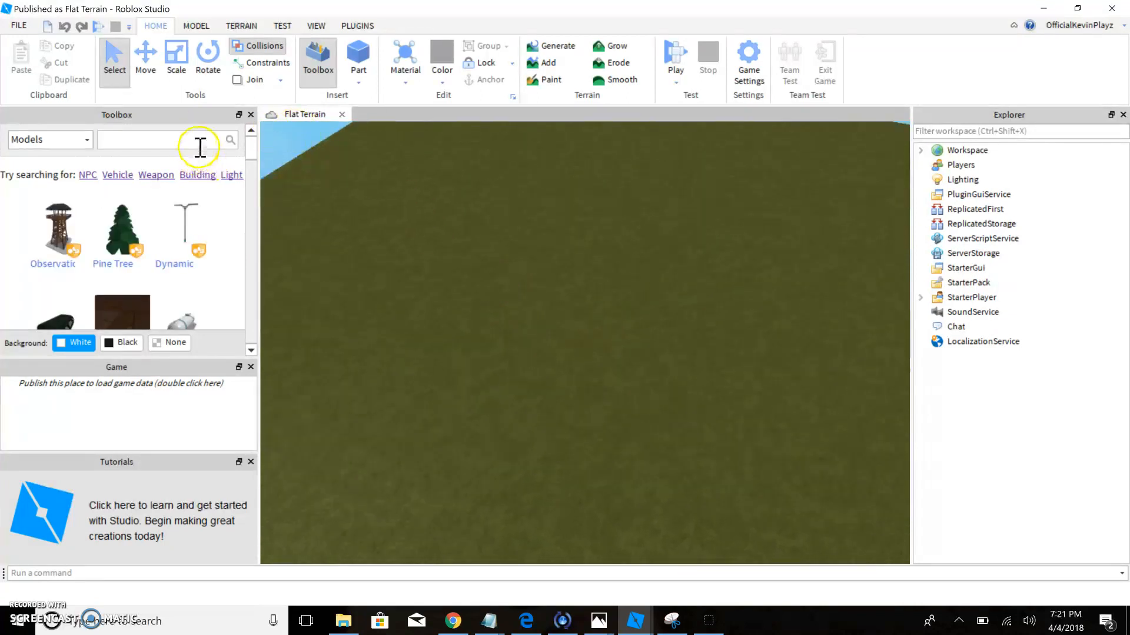
right_click_drag(442, 330, 452, 323)
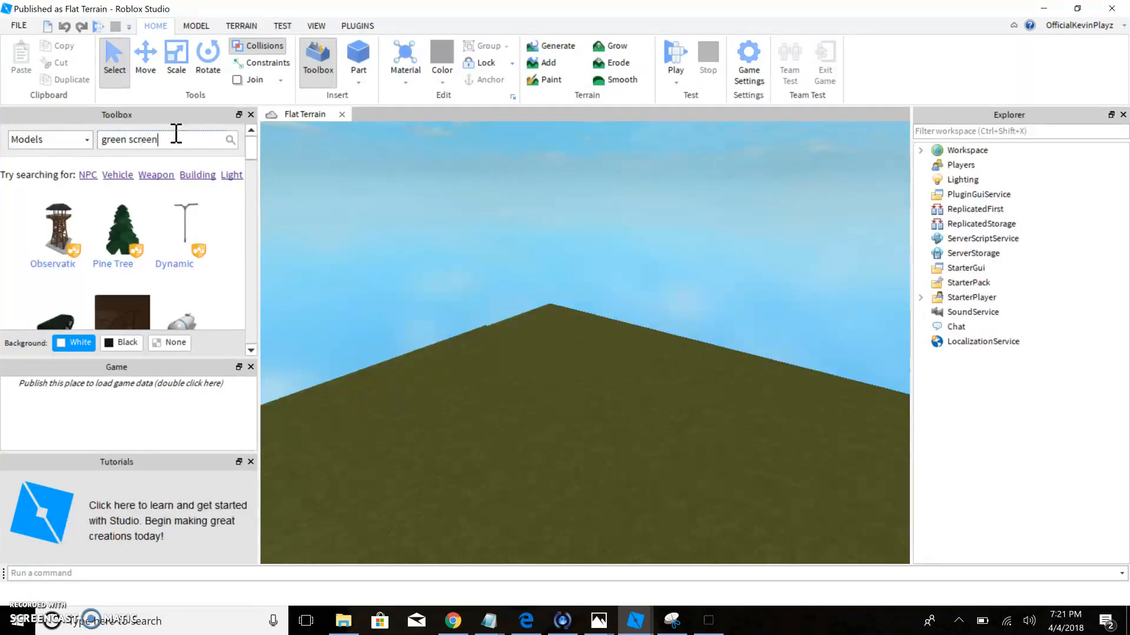
key("Return")
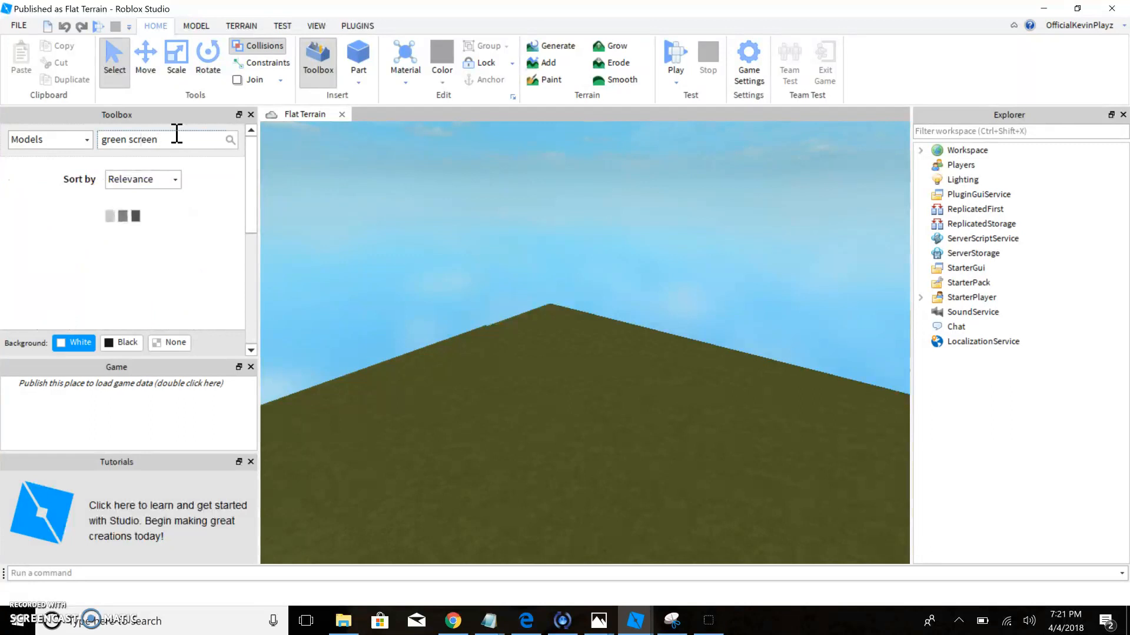
left_click(69, 247)
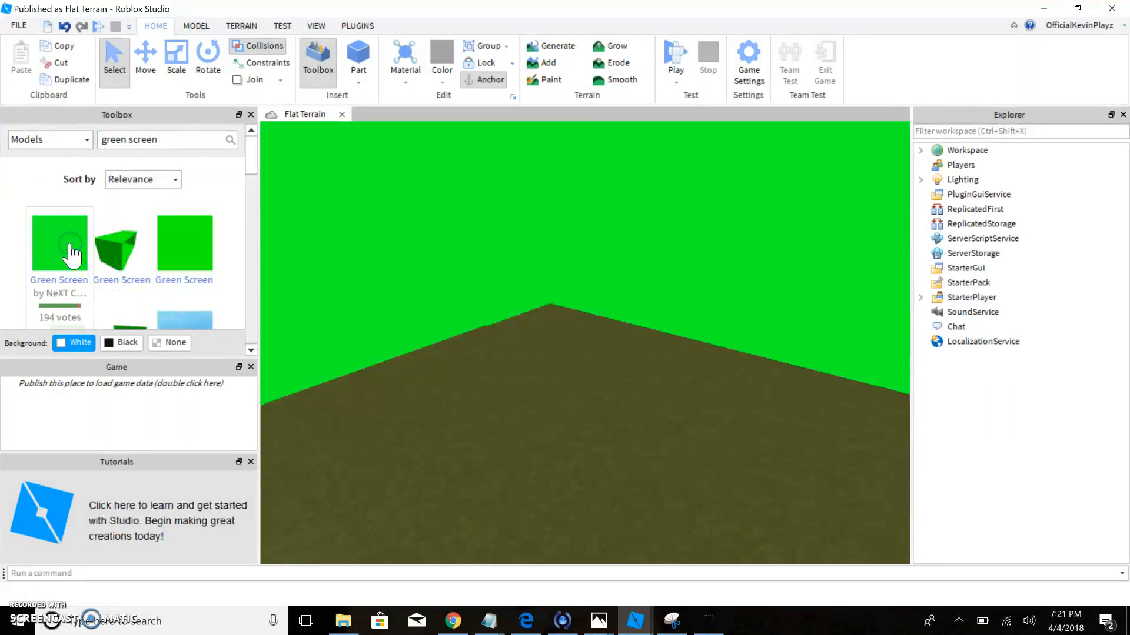
Search the model library for "green floor" and insert the Green Floor model.
right_click_drag(566, 295, 530, 260)
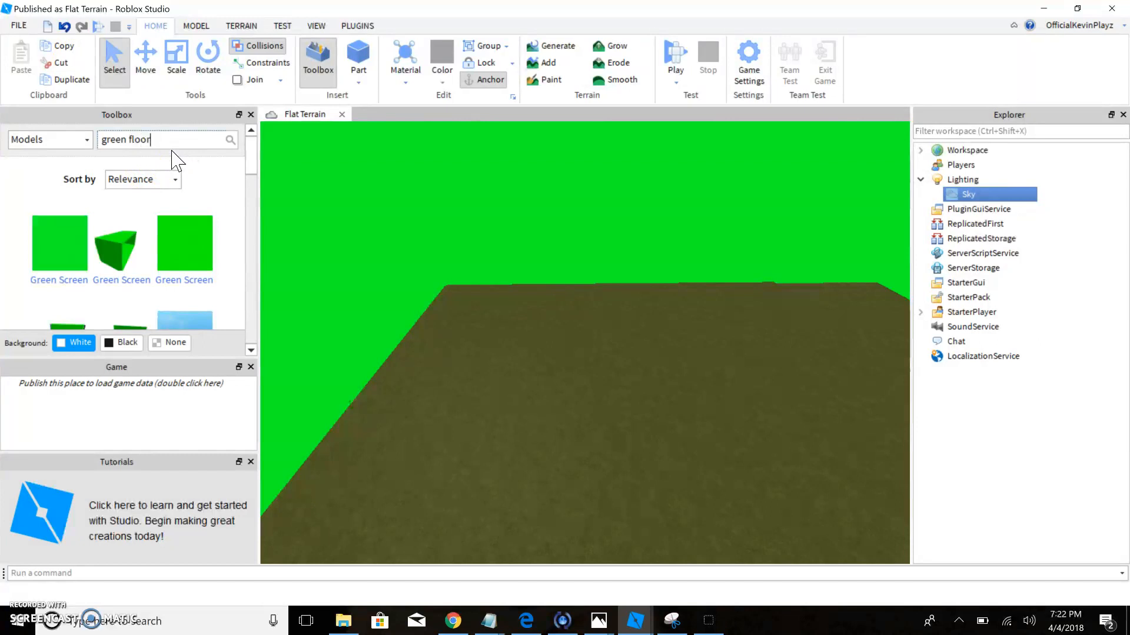
key("Return")
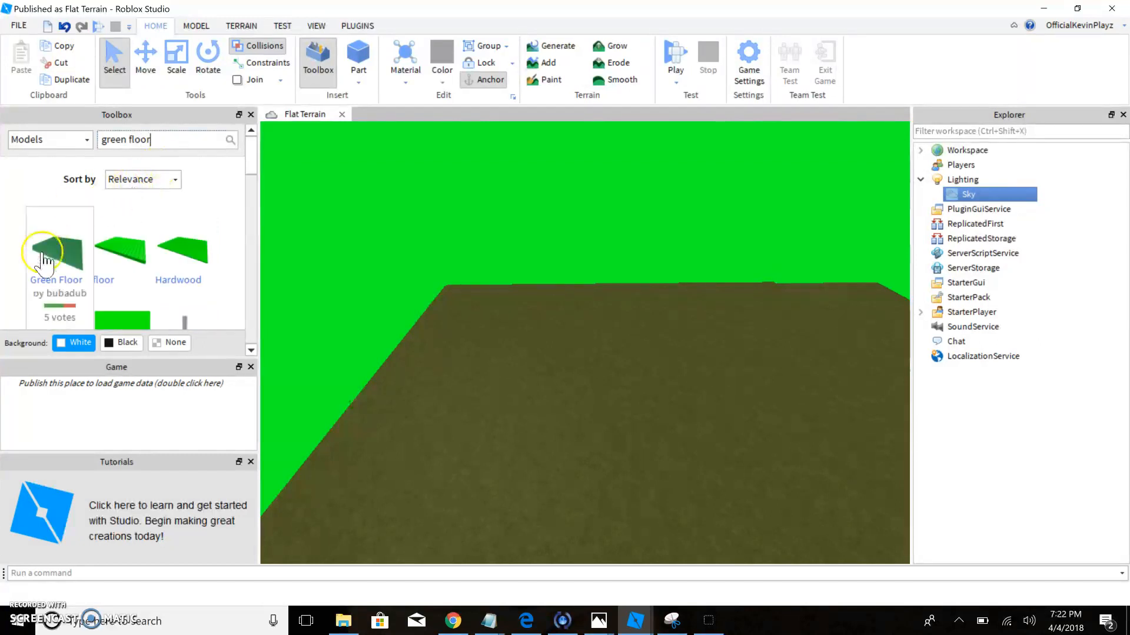
left_click(70, 270)
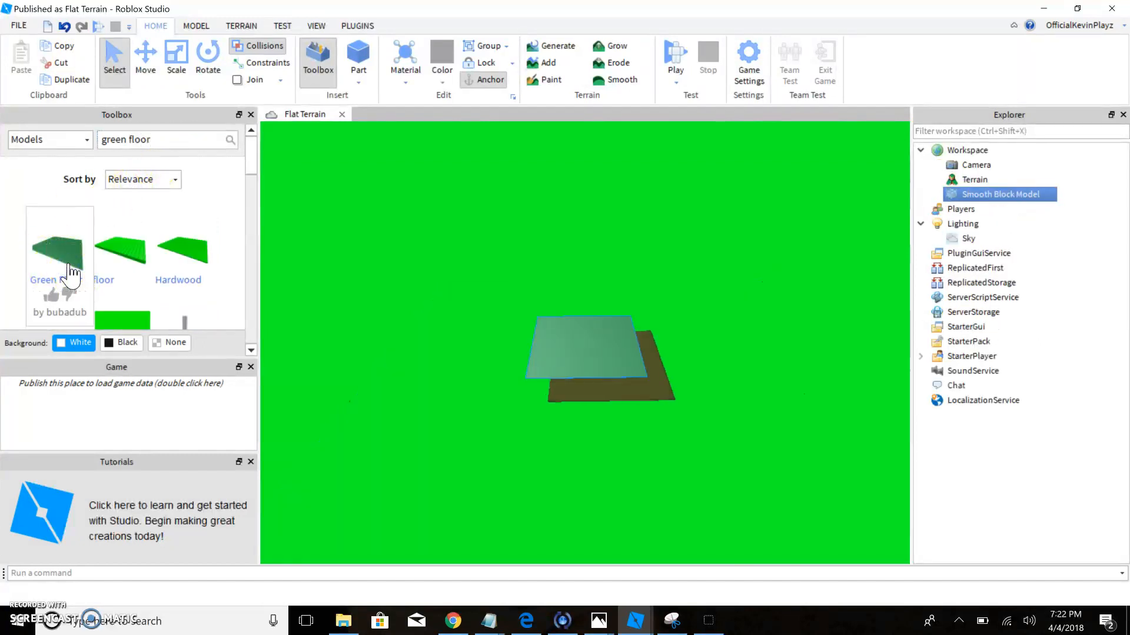
Position the green floor block so that it covers the brown terrain.
left_click(570, 335)
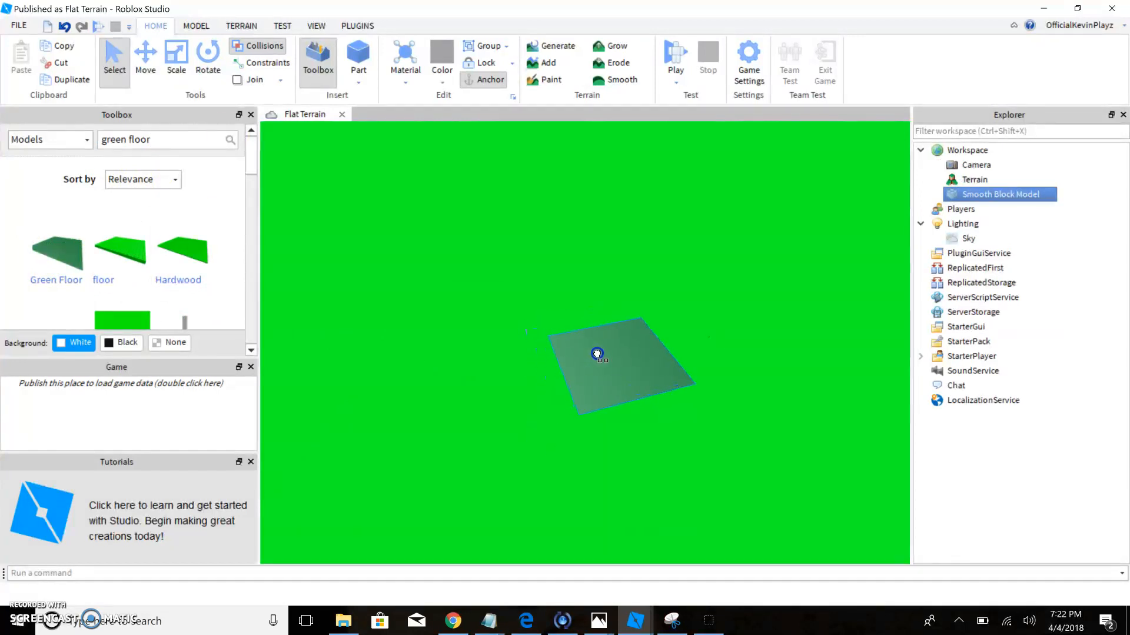
left_click_drag(602, 330, 625, 206)
mouse_move(625, 206)
right_mouse_down()
mouse_move(624, 196)
mouse_move(611, 207)
right_mouse_up()
scroll(622, 197, "up", 2)
scroll(588, 221, "up", 10)
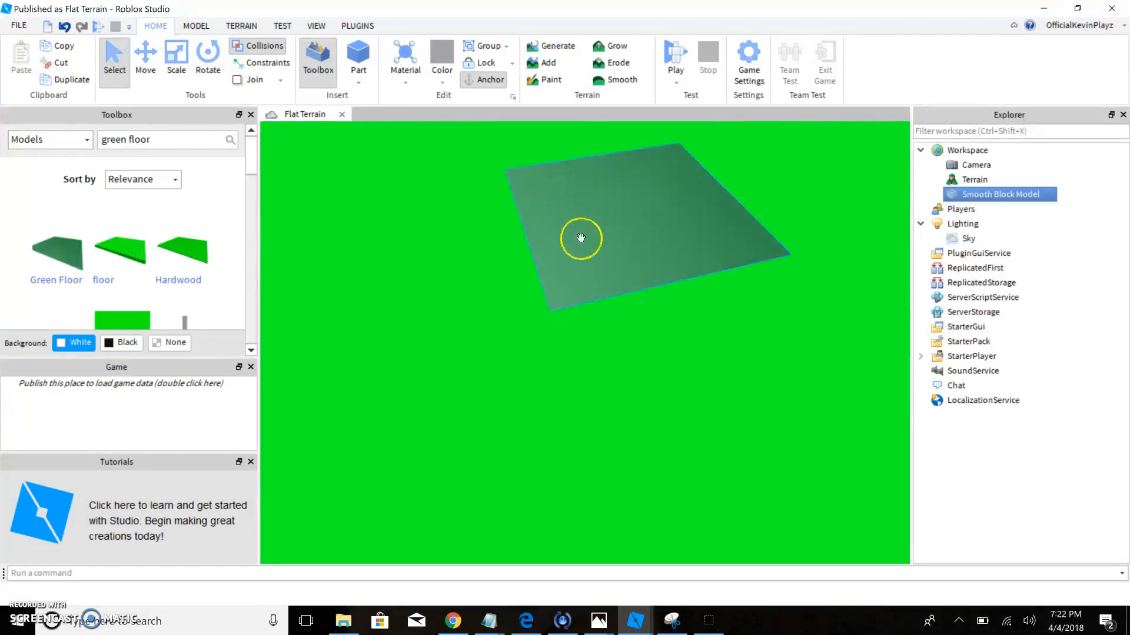
Search the model library for "spawn" and insert the first Spawn model onto the green floor.
right_click_drag(580, 310, 569, 333)
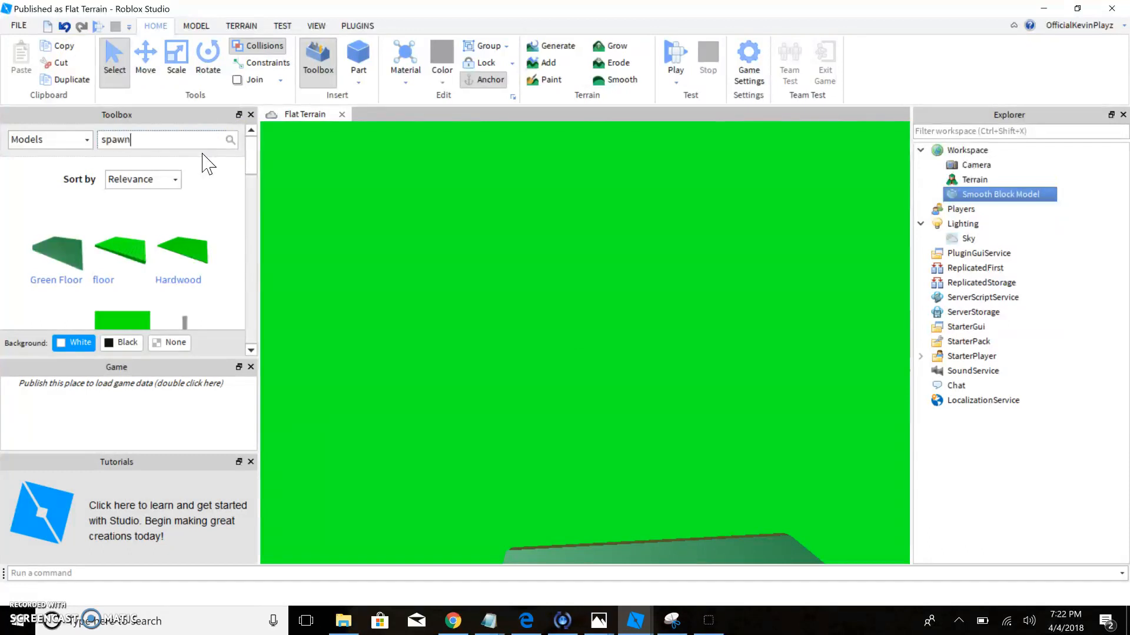
key("Return")
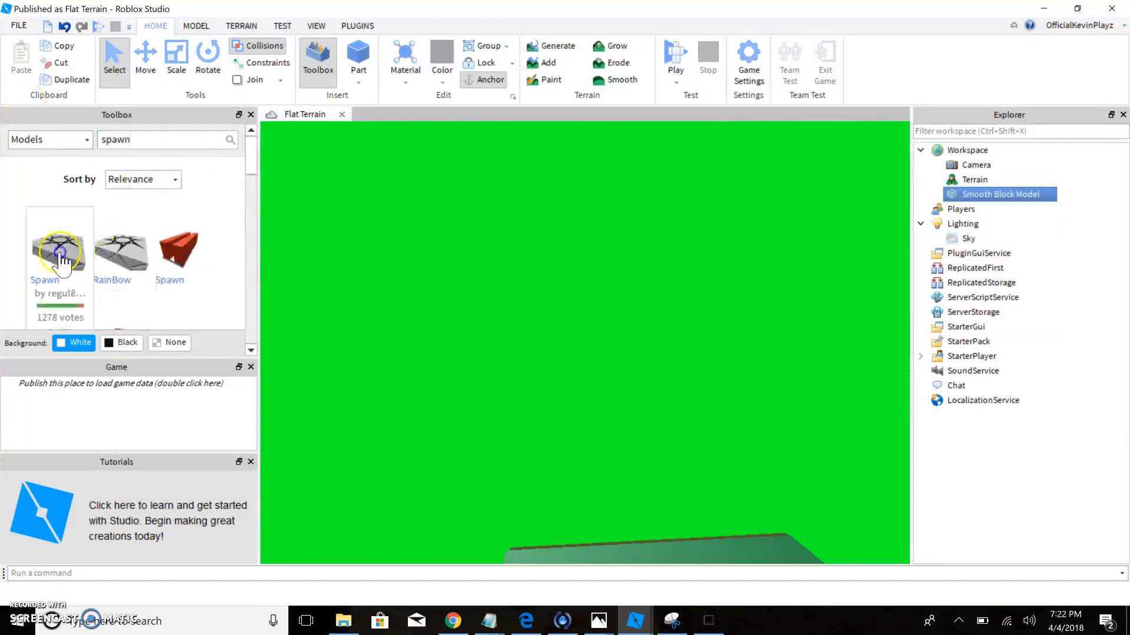
left_click(59, 252)
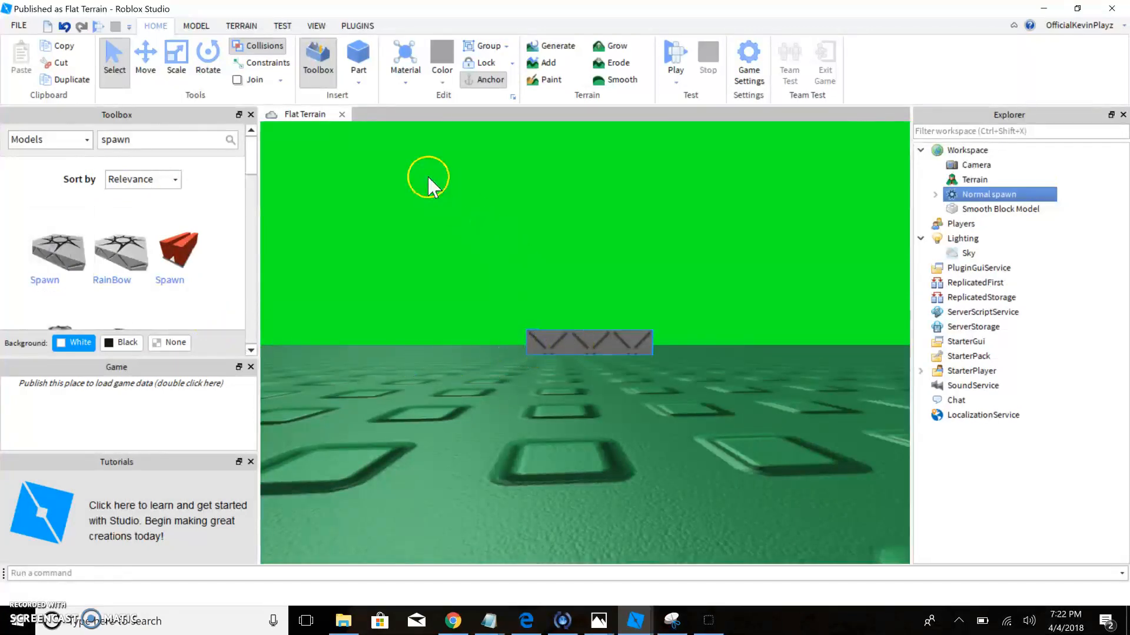
Raise the spawn pad above the green floor with the Move tool.
left_click(145, 58)
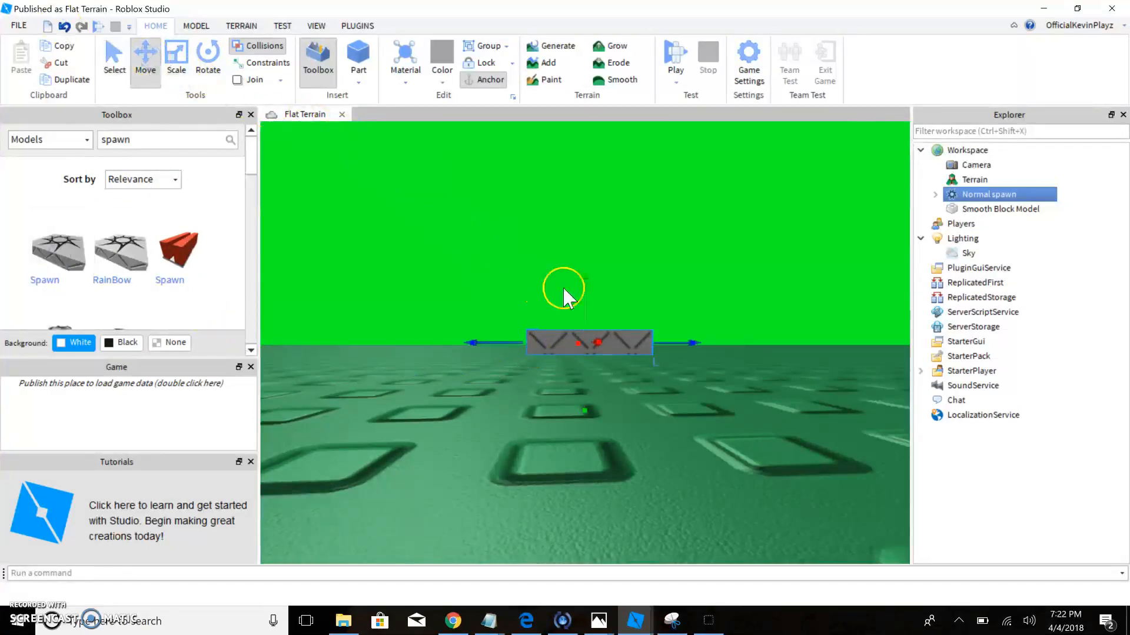
left_click_drag(586, 291, 650, 331)
right_click_drag(649, 332, 650, 332)
left_click_drag(608, 330, 612, 81)
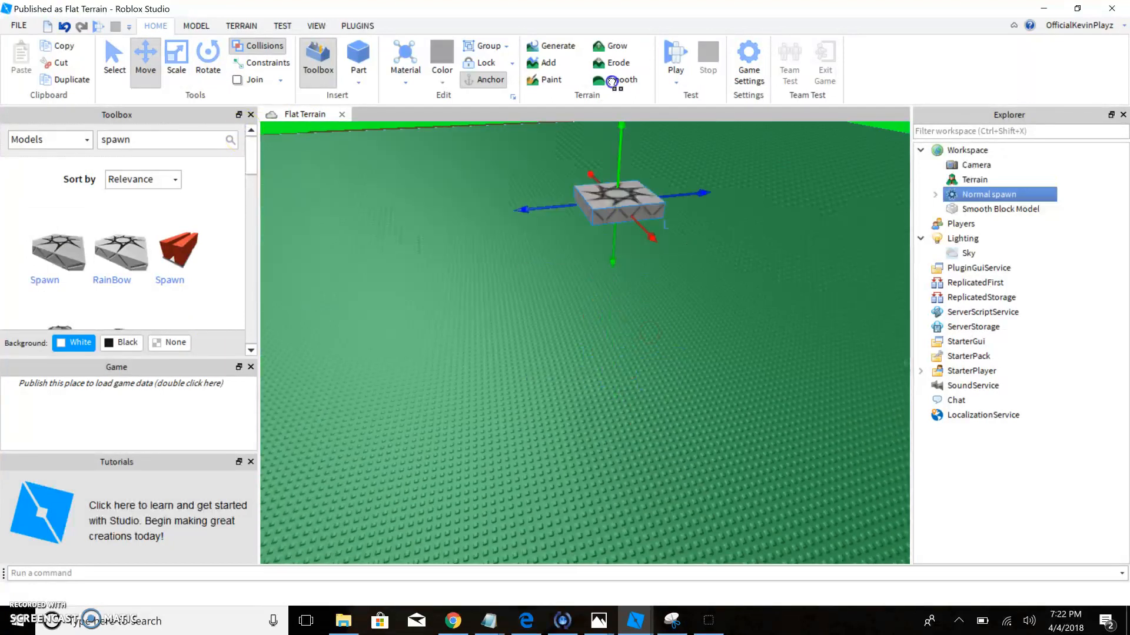
right_click_drag(646, 337, 647, 337)
left_click_drag(655, 315, 660, 124)
right_click_drag(676, 446, 670, 433)
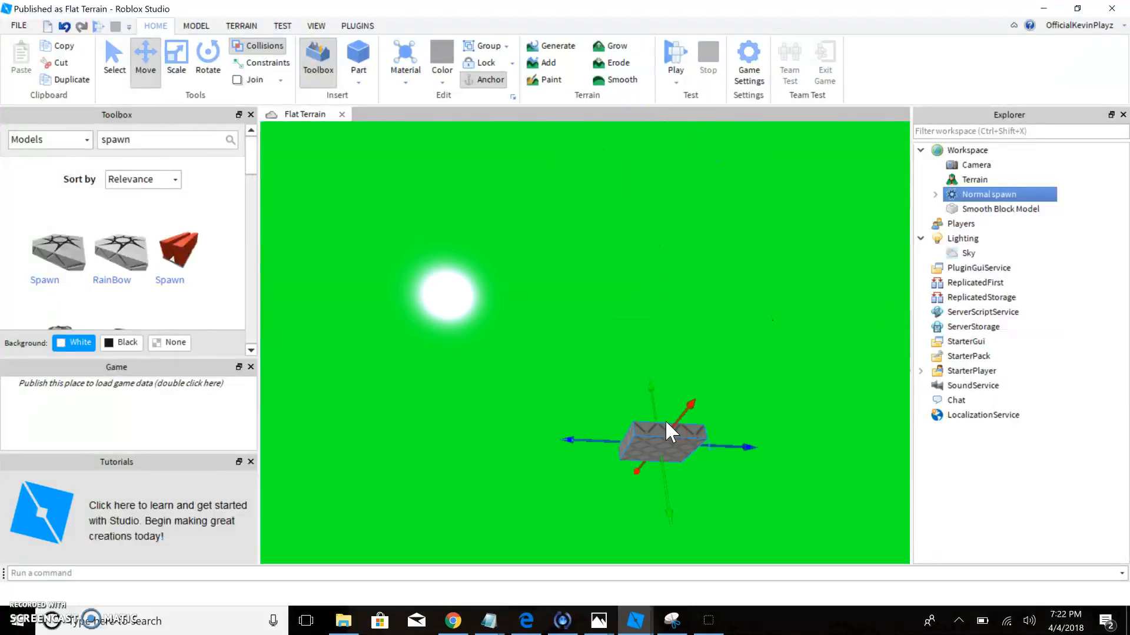
left_click_drag(652, 409, 632, 176)
Deselect the spawn pad and examine its position relative to the green floor from several angles.
right_click_drag(667, 419, 667, 421)
key("w")
key("d")
key("s")
key("w")
key("s")
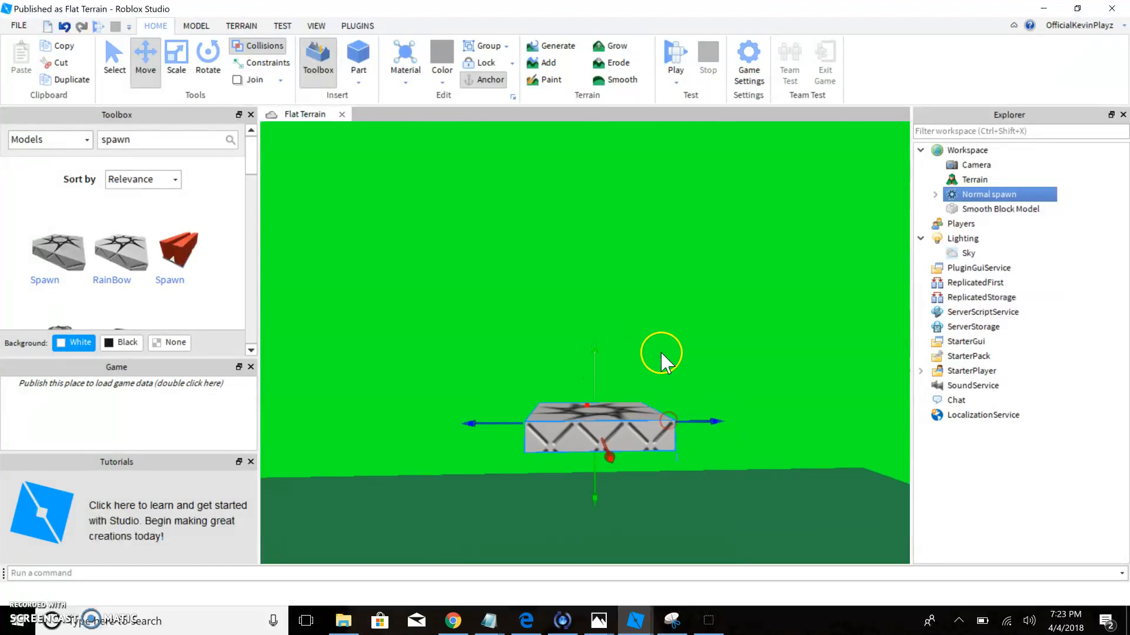
left_click(662, 351)
key("s")
right_click_drag(661, 352, 662, 352)
key("s")
key("w")
key("s")
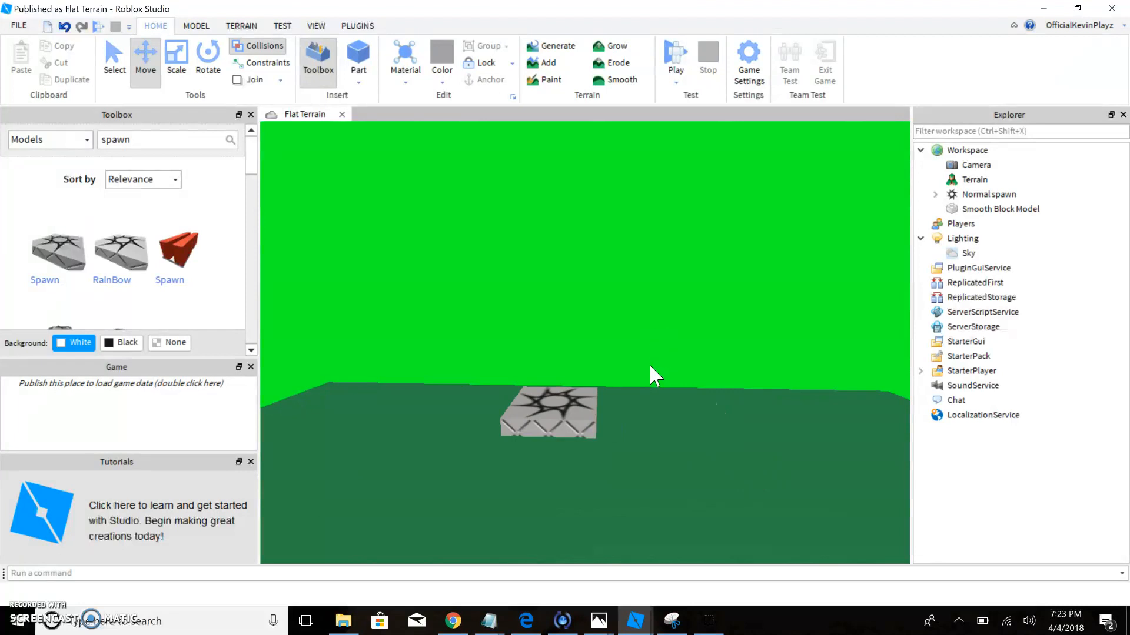
left_click(644, 374)
Switch the Toolbox category to Decals and search for "green screen".
left_click(82, 139)
left_click(56, 167)
left_click(133, 140)
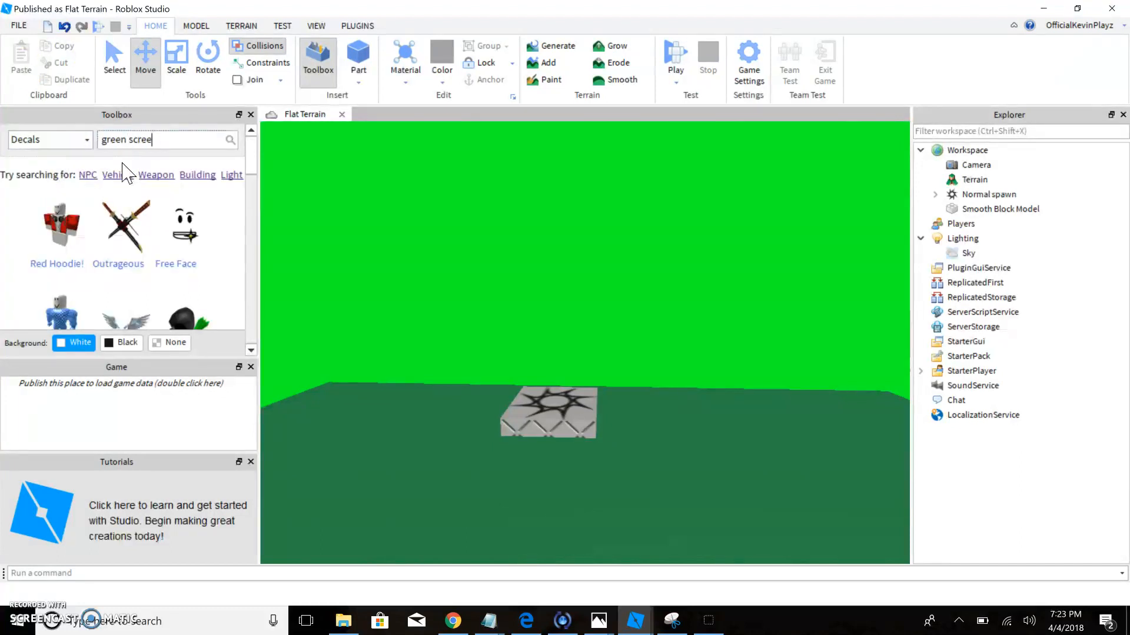
key("Return")
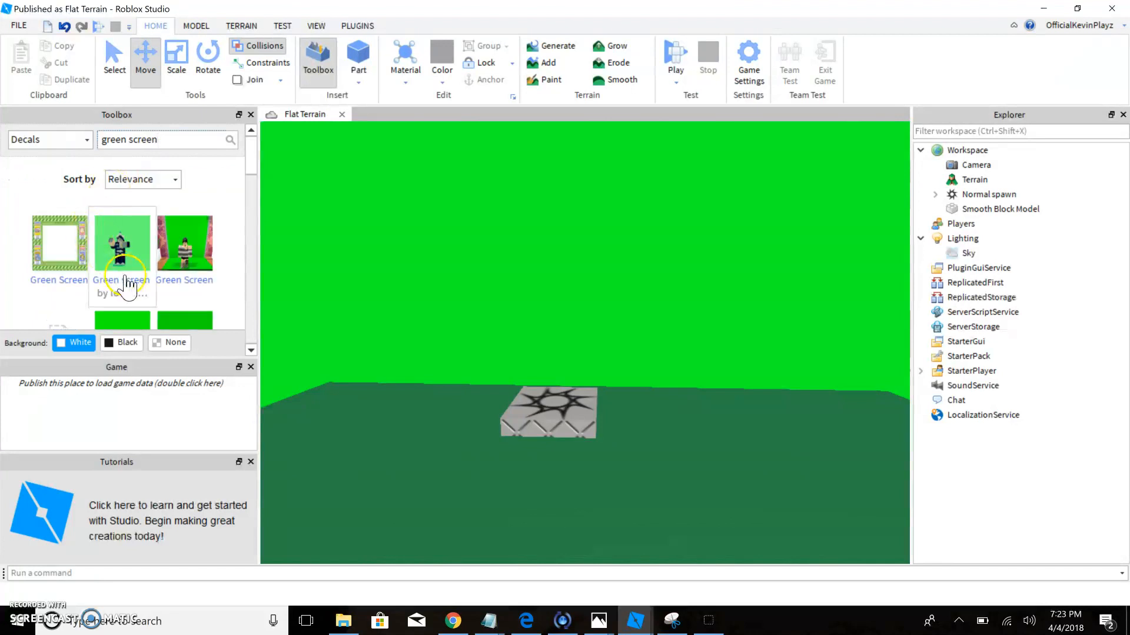
scroll(126, 287, "down", 1)
Apply the plain bright green decal to the top and one side face of the spawn pad.
left_click_drag(125, 287, 534, 409)
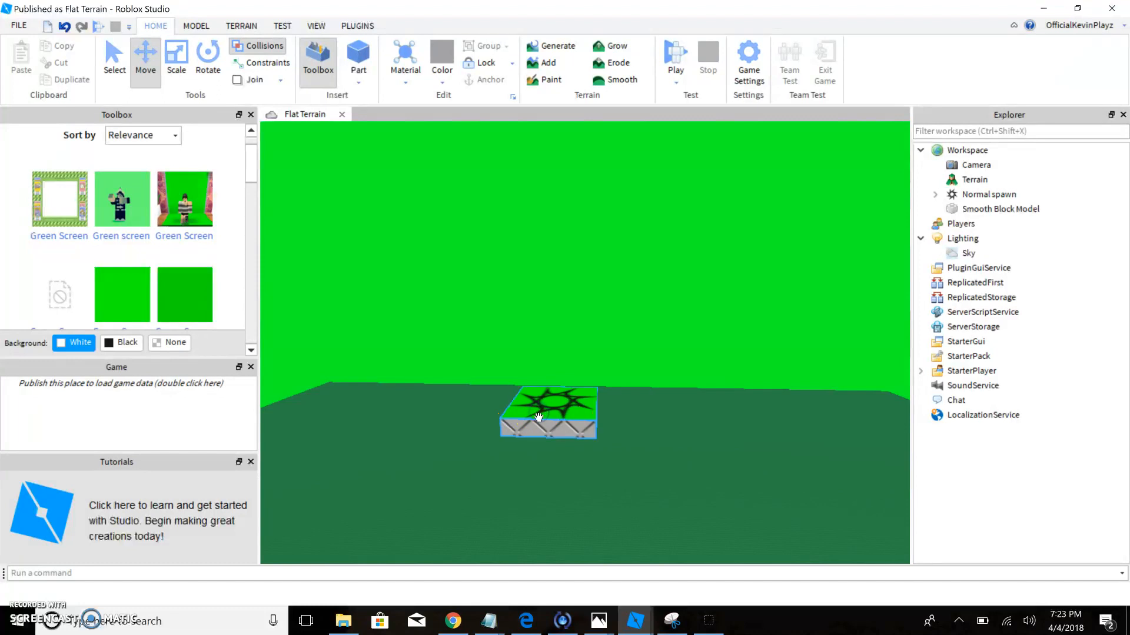
left_click(538, 429)
left_click(538, 429)
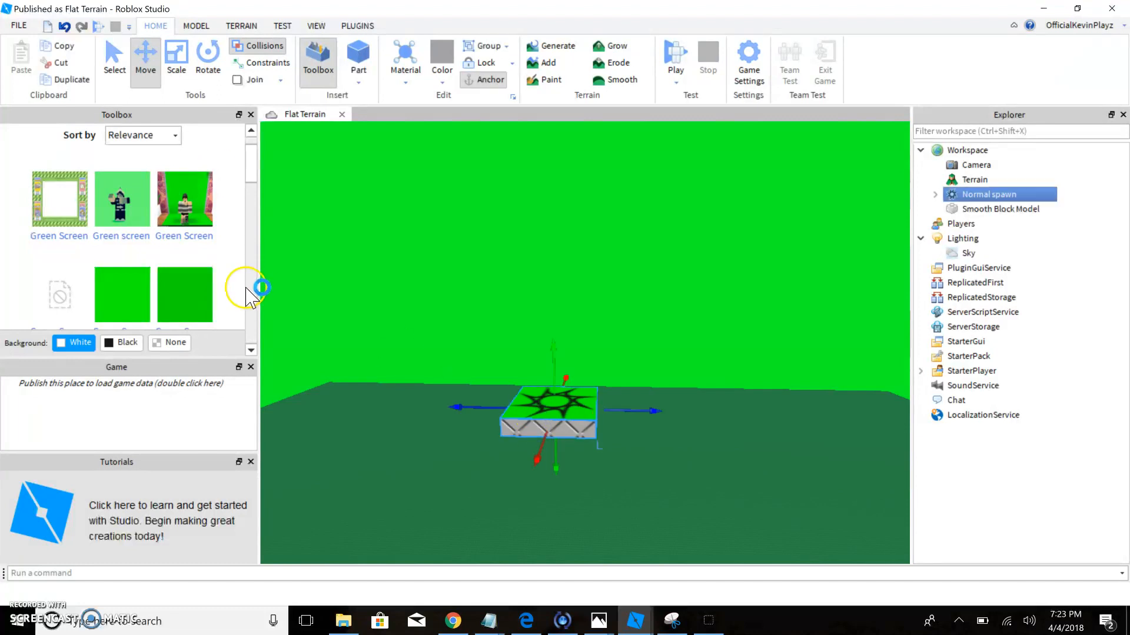
left_click(140, 284)
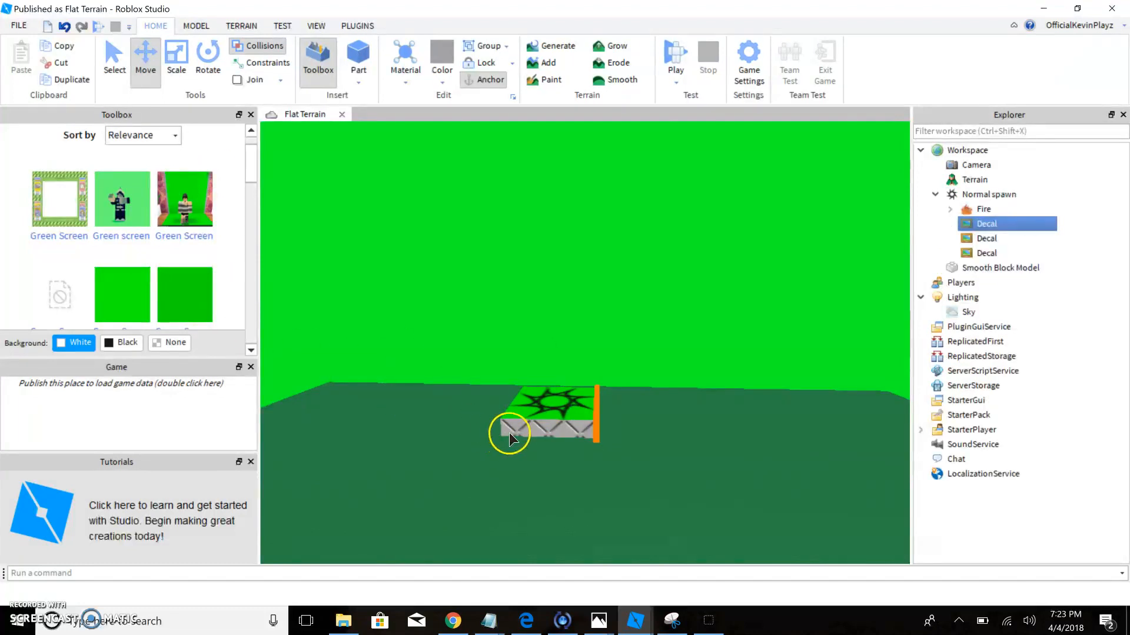
Apply the same bright green decal to the remaining side faces of the spawn pad.
left_click(510, 433)
right_click_drag(453, 418, 452, 418)
left_click_drag(154, 312, 512, 454)
left_click(513, 454)
right_click_drag(617, 449, 612, 448)
left_click_drag(121, 291, 556, 404)
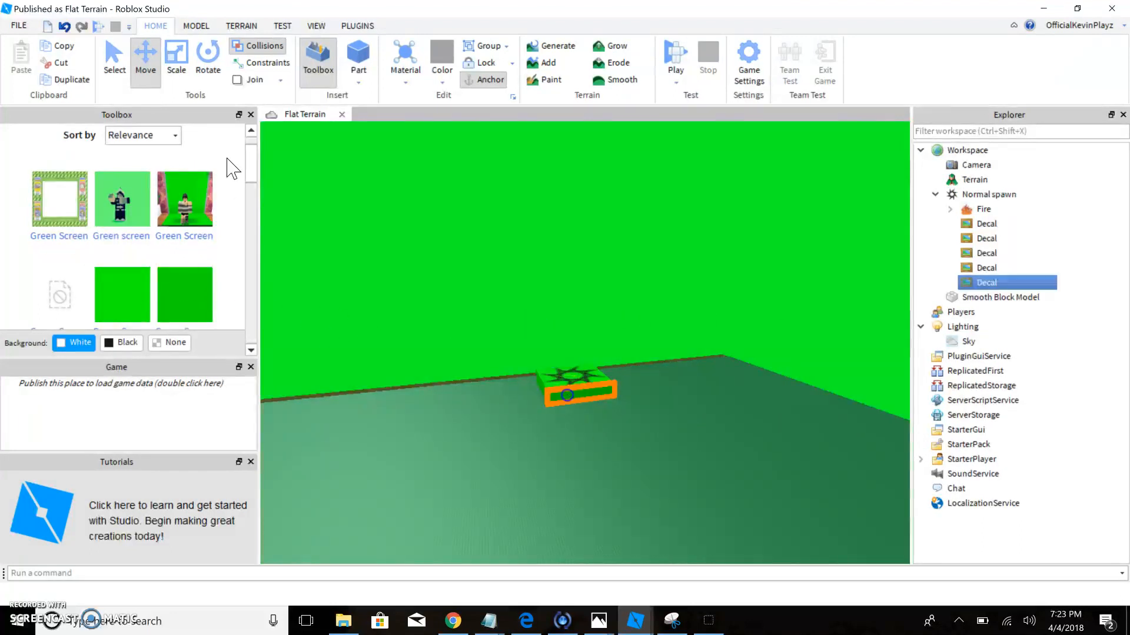
left_click(566, 395)
right_click_drag(621, 356, 623, 357)
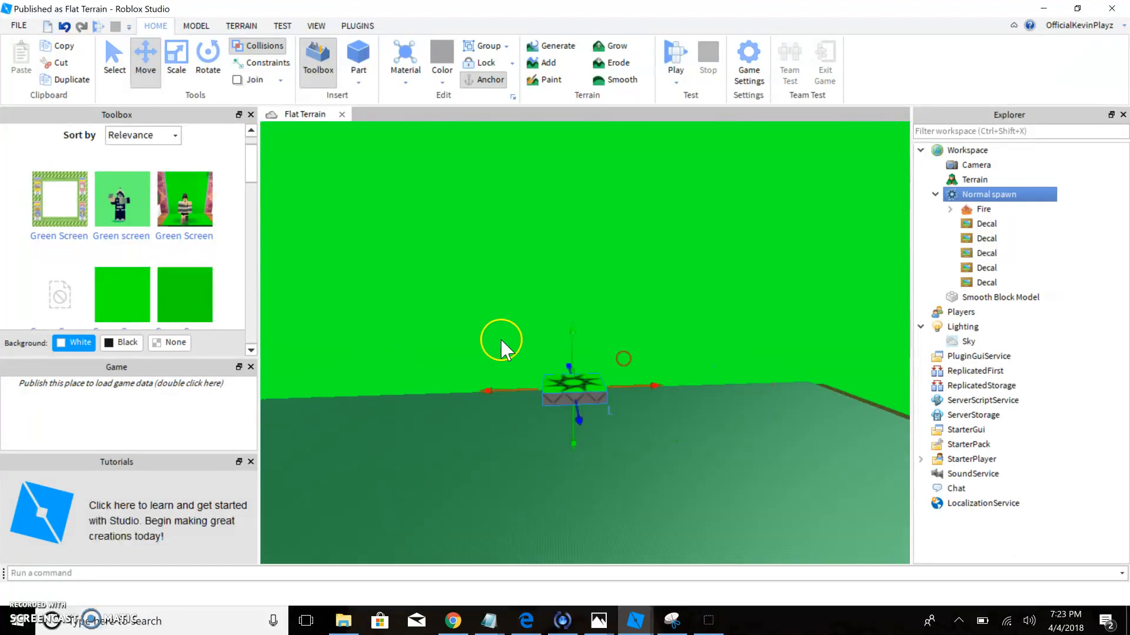
left_click(124, 297)
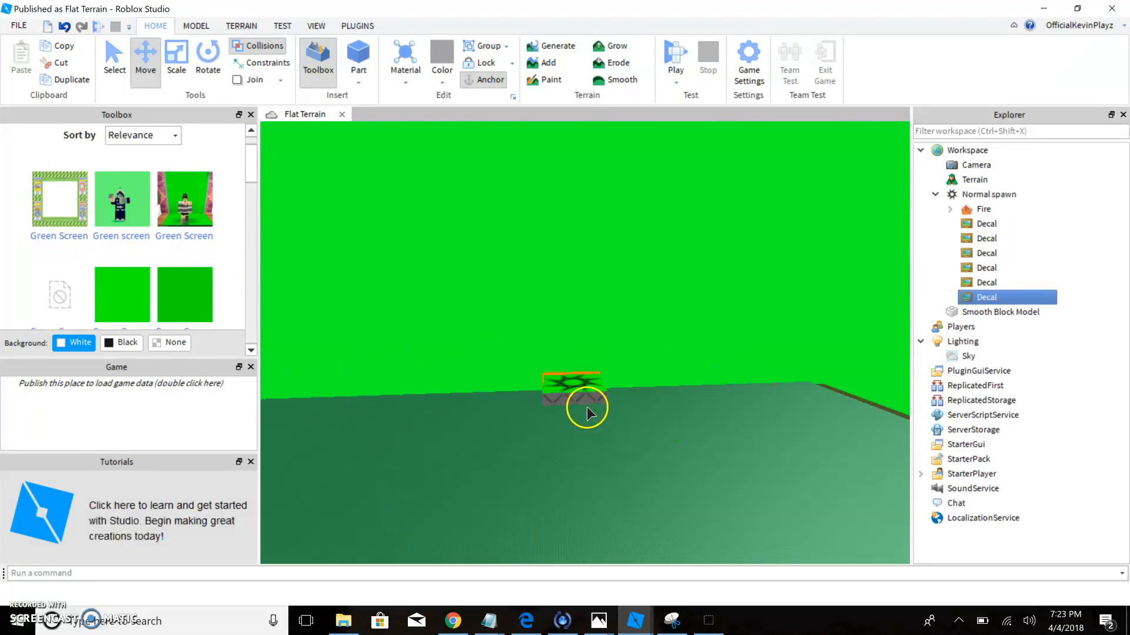
Apply the bright green decal to the top face of the large floor block and deselect the block.
left_click(120, 296)
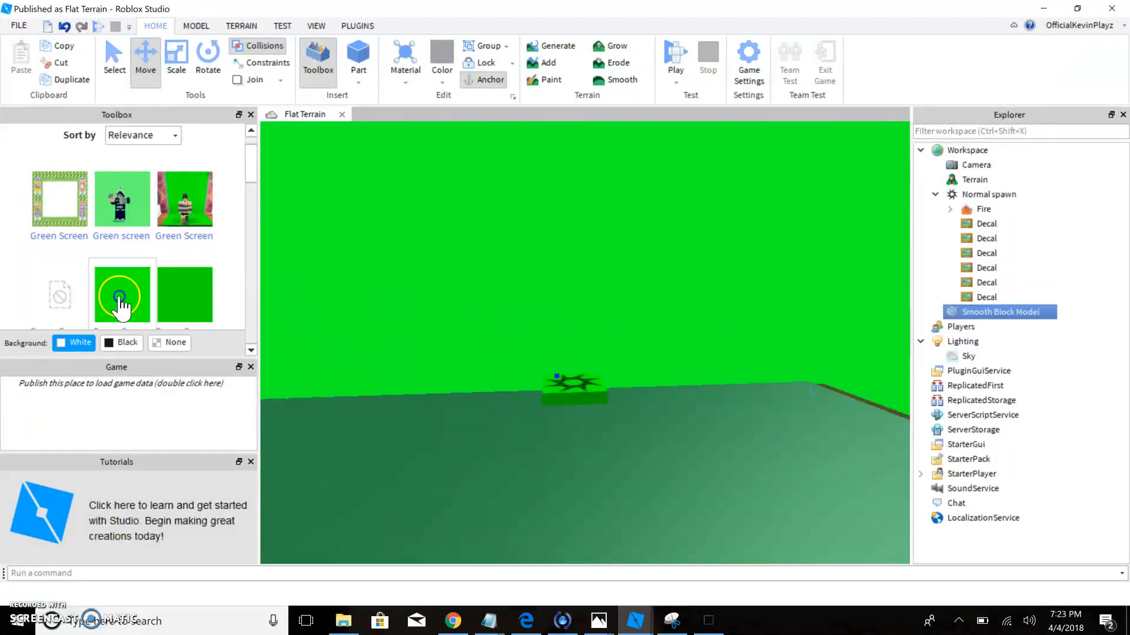
left_click(503, 542)
left_click(506, 541)
right_click_drag(469, 406, 469, 406)
left_click(381, 352)
right_click_drag(521, 349, 522, 350)
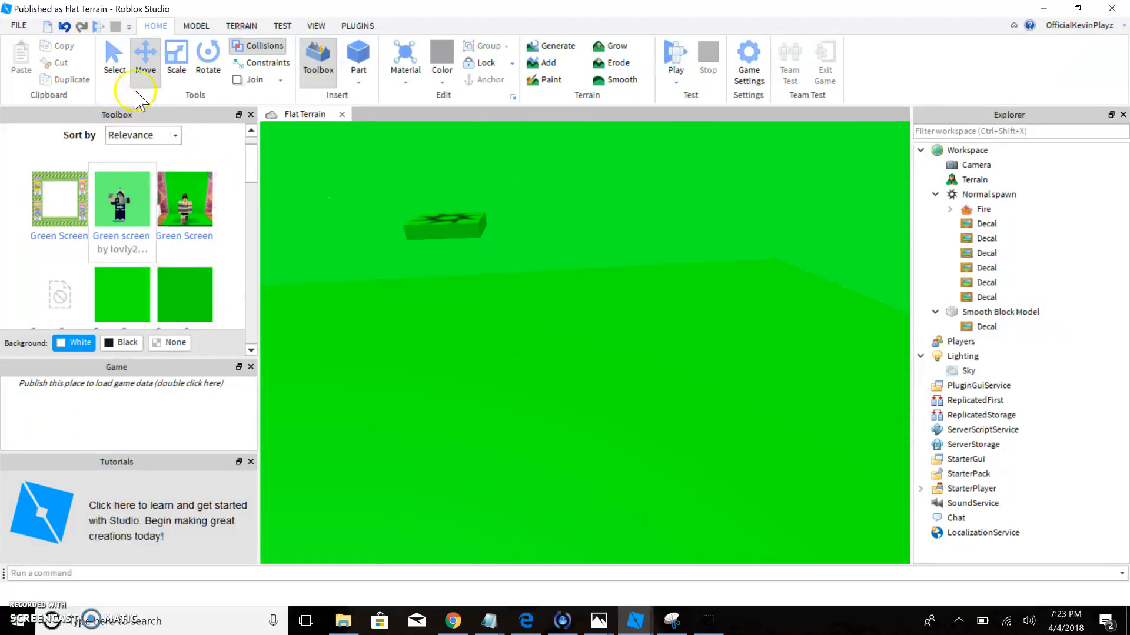
Start a play test and frame the spawned avatar close up from the front.
left_click(288, 28)
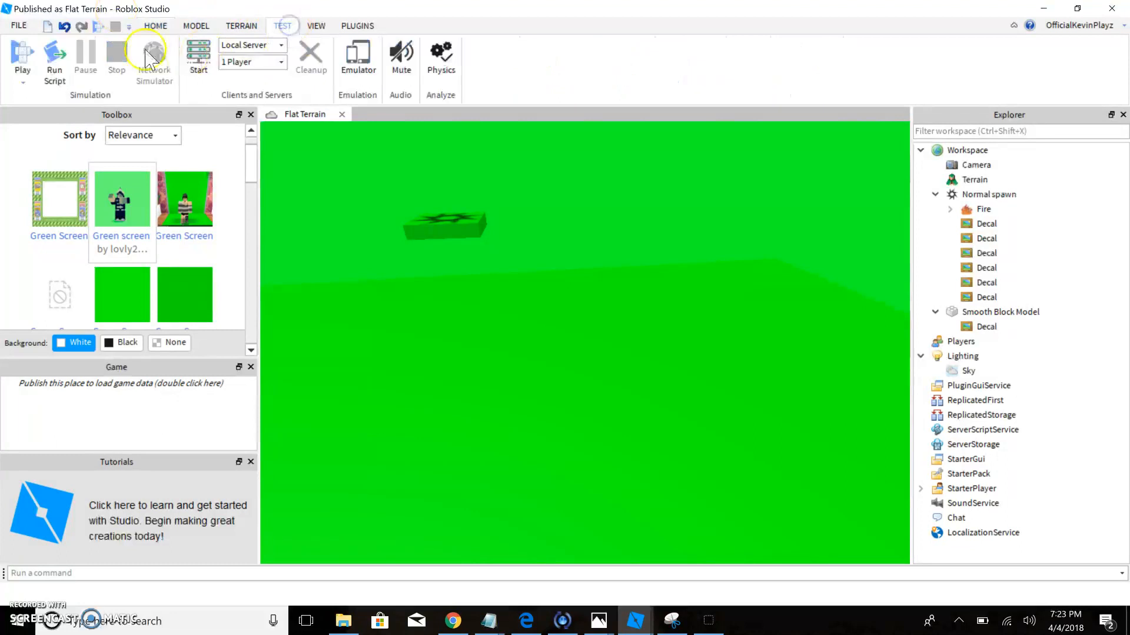
left_click(19, 56)
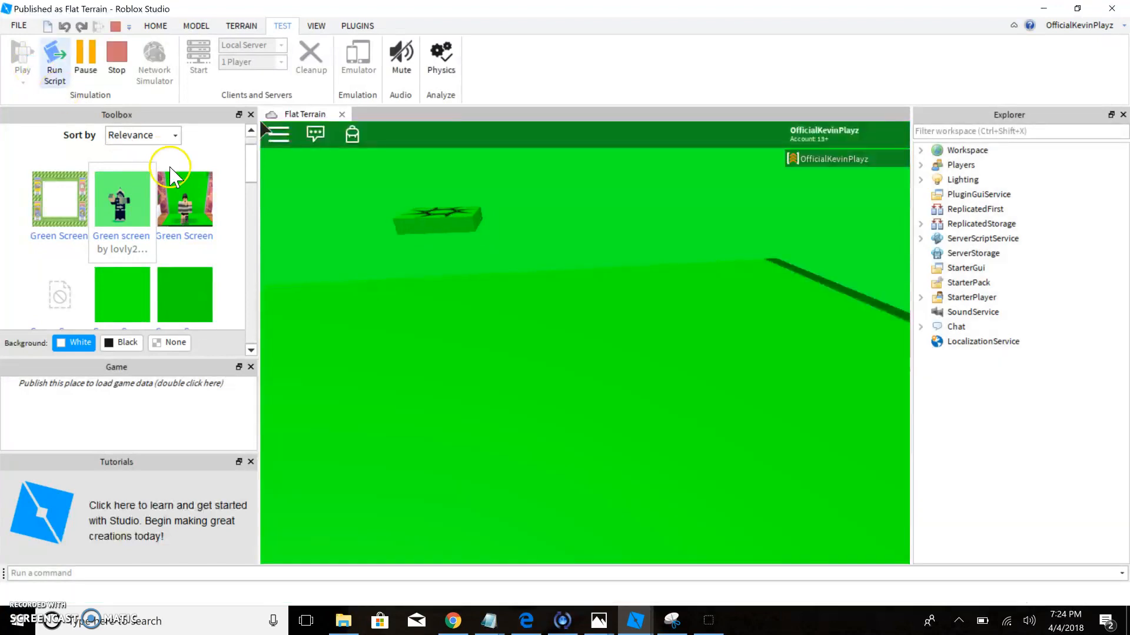
left_click(477, 310)
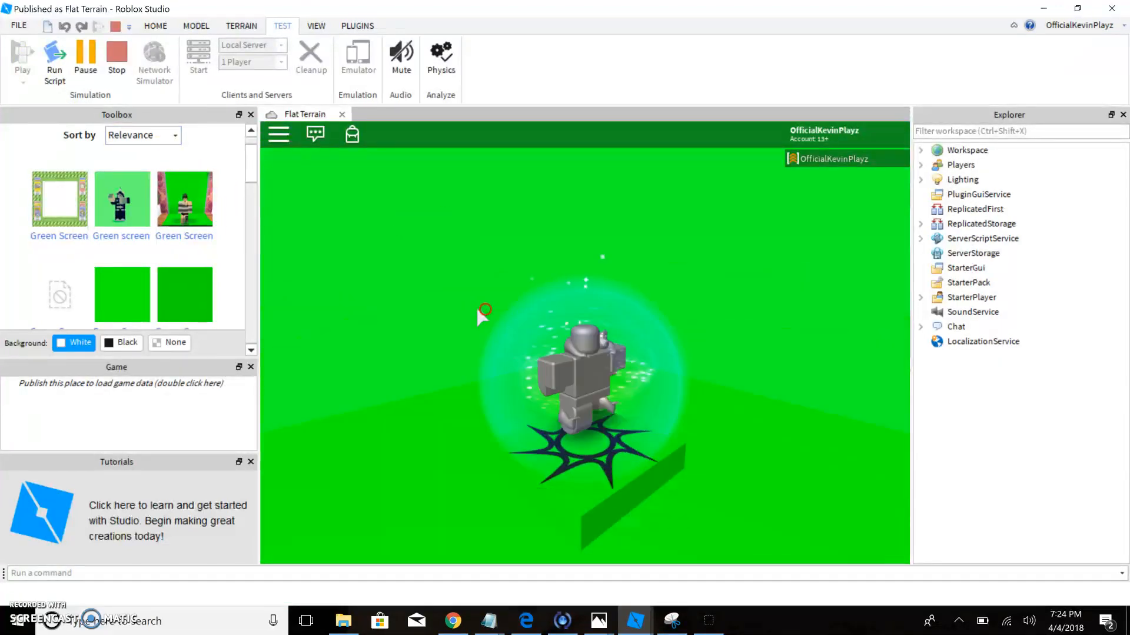
right_click_drag(477, 310, 477, 310)
scroll(477, 308, "up", 5)
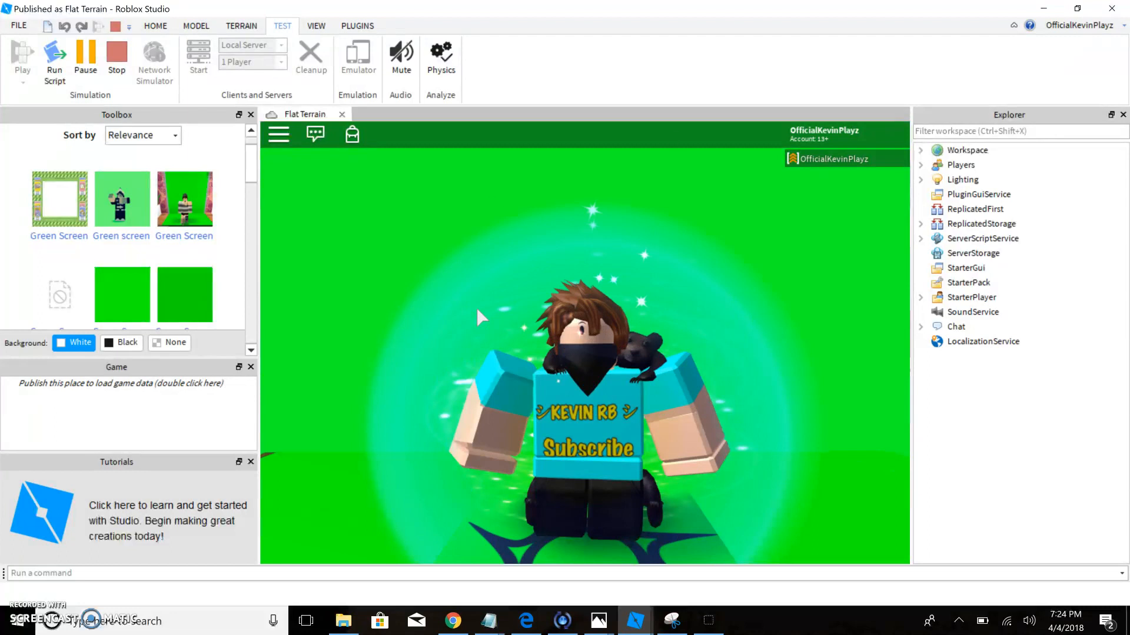
Hide the in-game player list and pause the play test with the avatar facing the camera.
right_click_drag(873, 137, 873, 136)
left_click(873, 136)
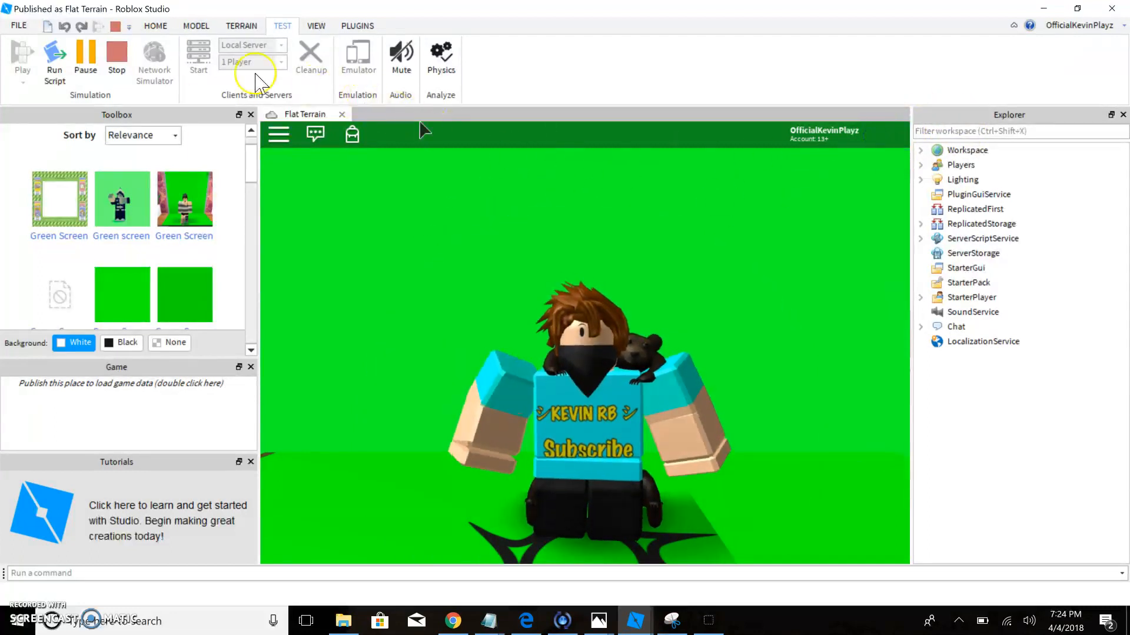
left_click(86, 69)
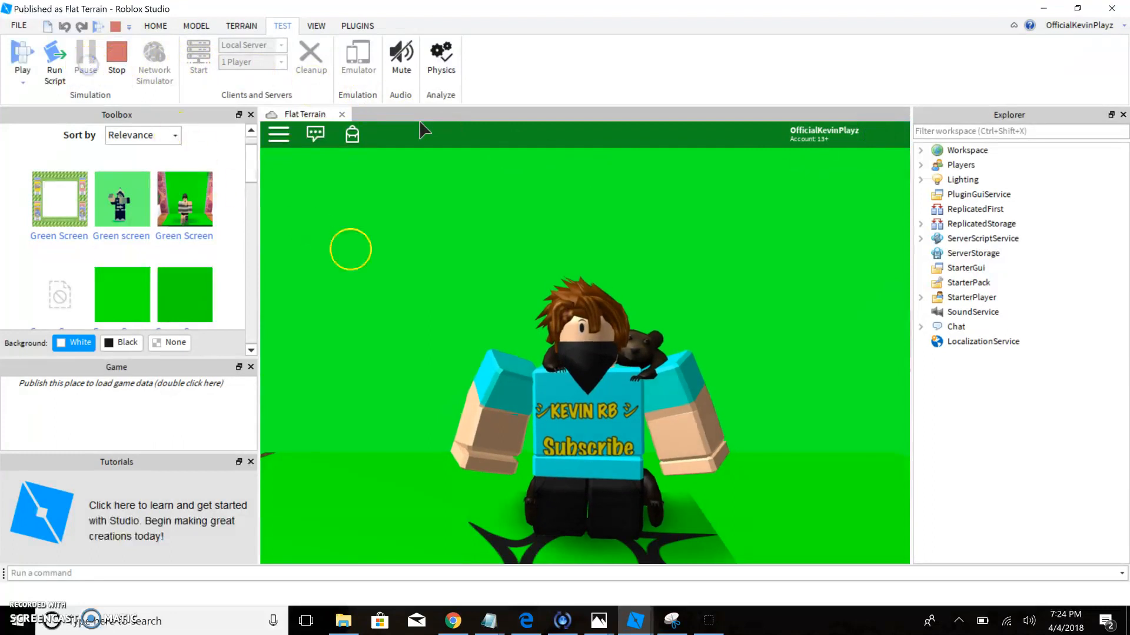
right_click_drag(511, 328, 511, 329)
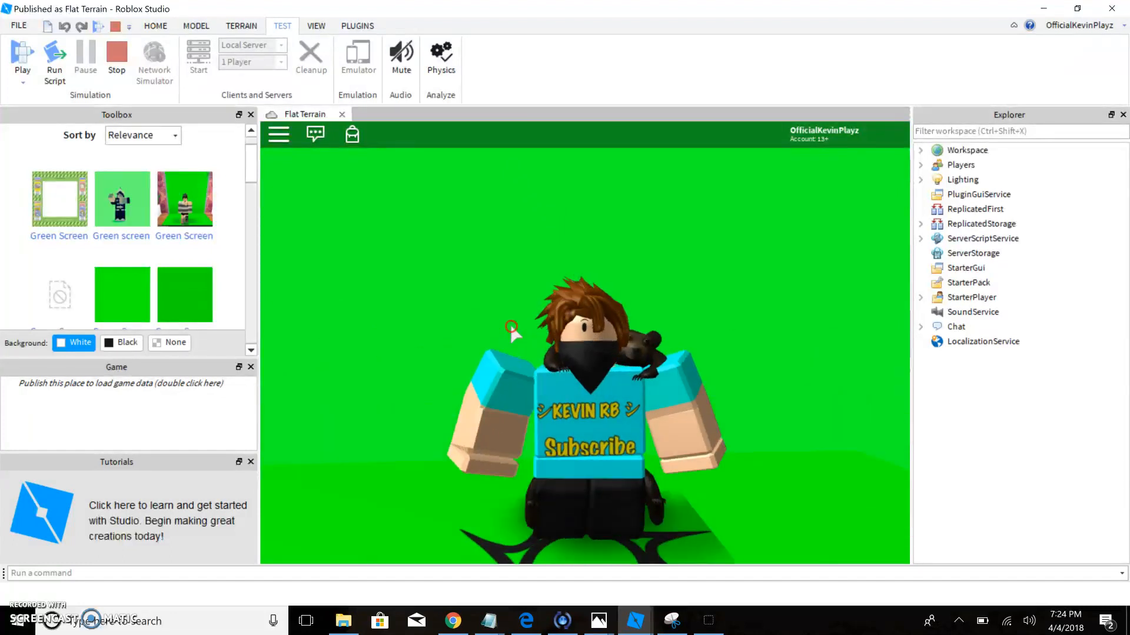
Expand the player's avatar model in the Workspace and delete its LeftFoot and LeftHand parts.
double_click(981, 150)
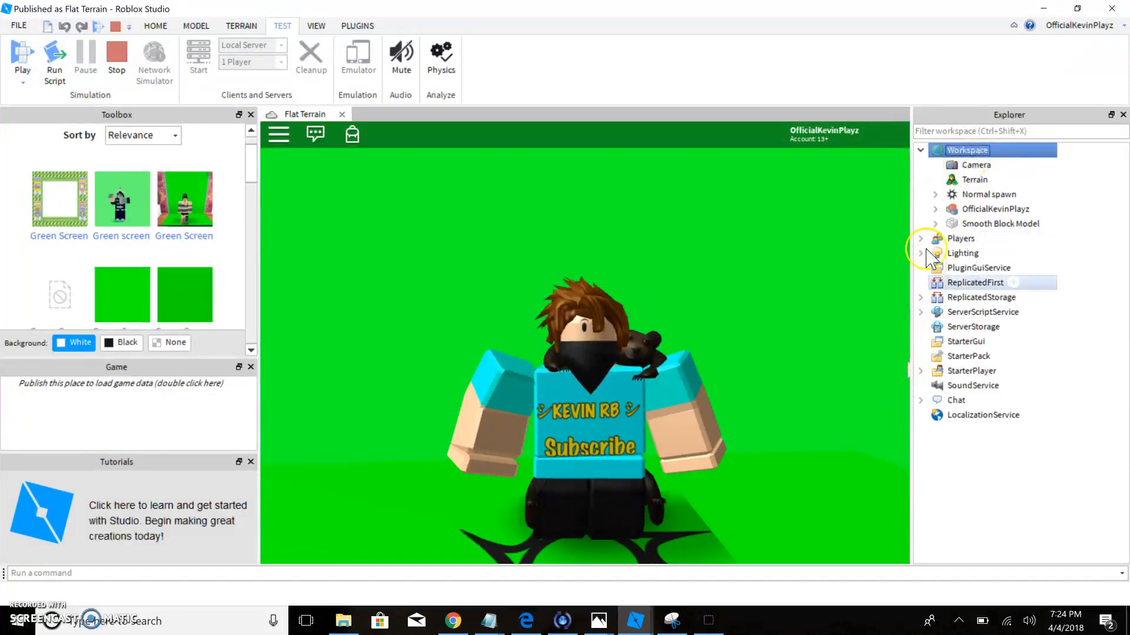
double_click(966, 211)
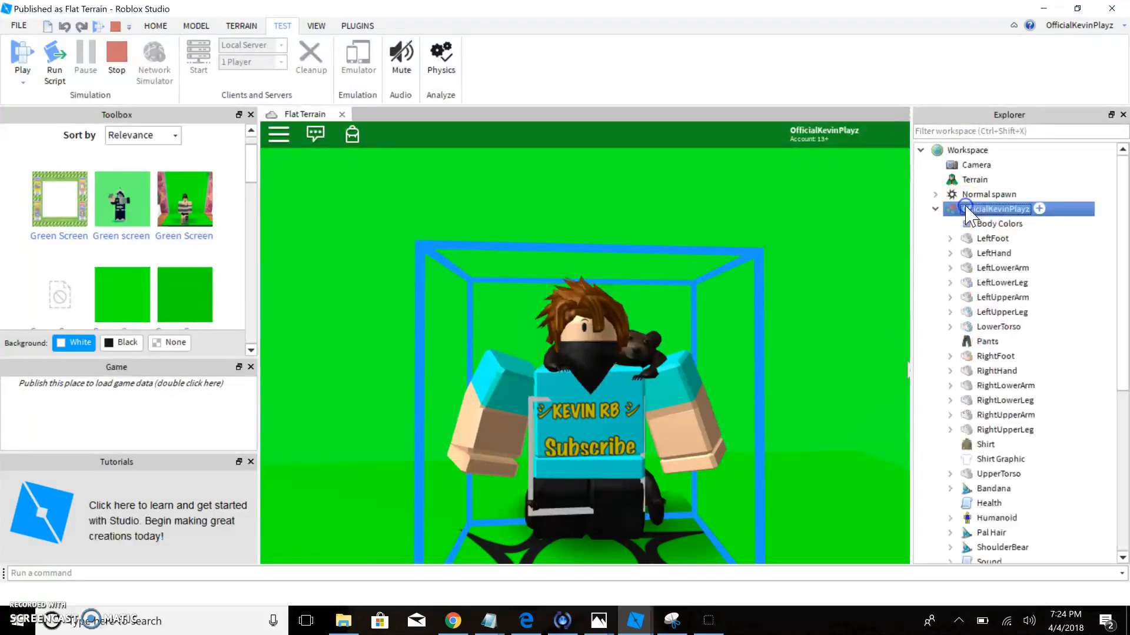
left_click(979, 239)
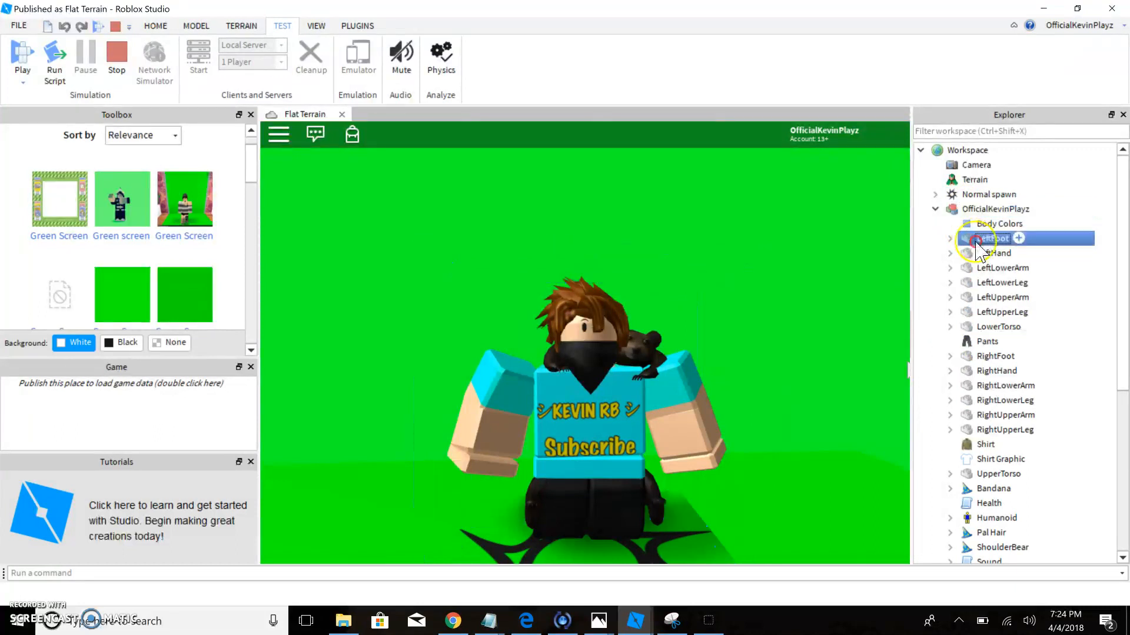
right_click(979, 240)
left_click(977, 315)
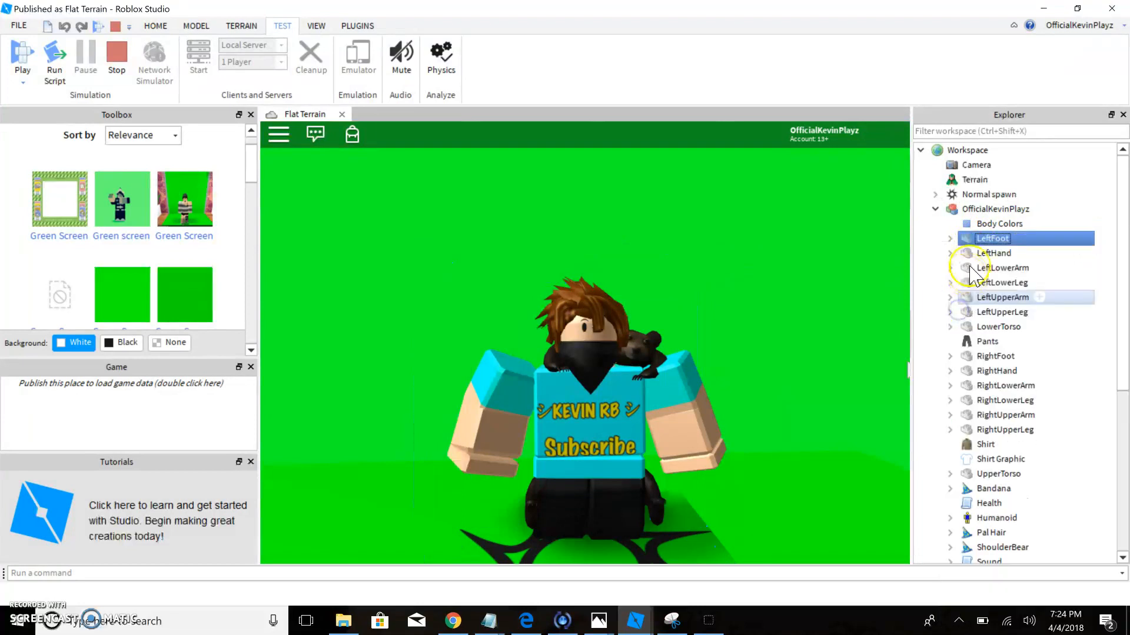
right_click(973, 238)
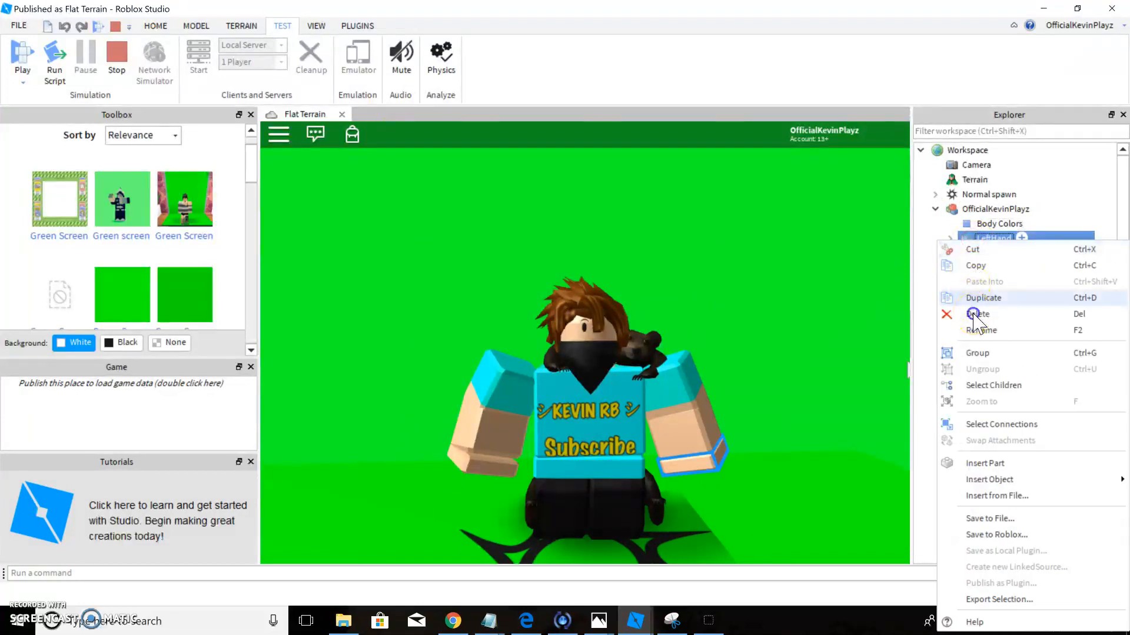
left_click(974, 316)
Delete the LeftLowerArm and LeftLowerLeg parts from the avatar model.
left_click(976, 239)
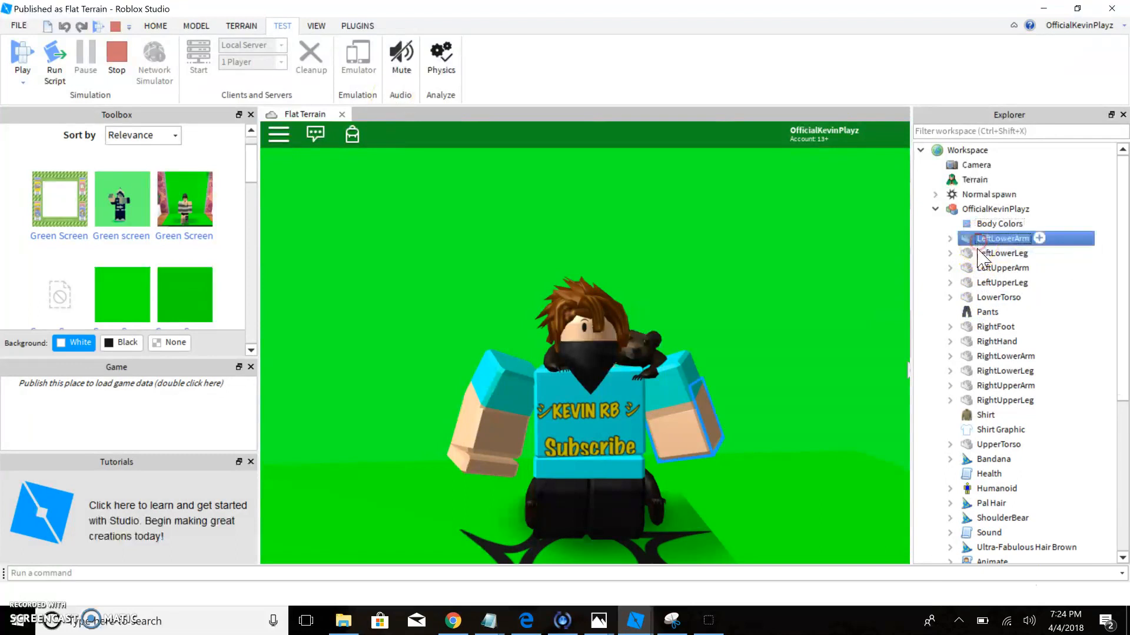
right_click(976, 239)
left_click(976, 316)
left_click(981, 241)
right_click(978, 238)
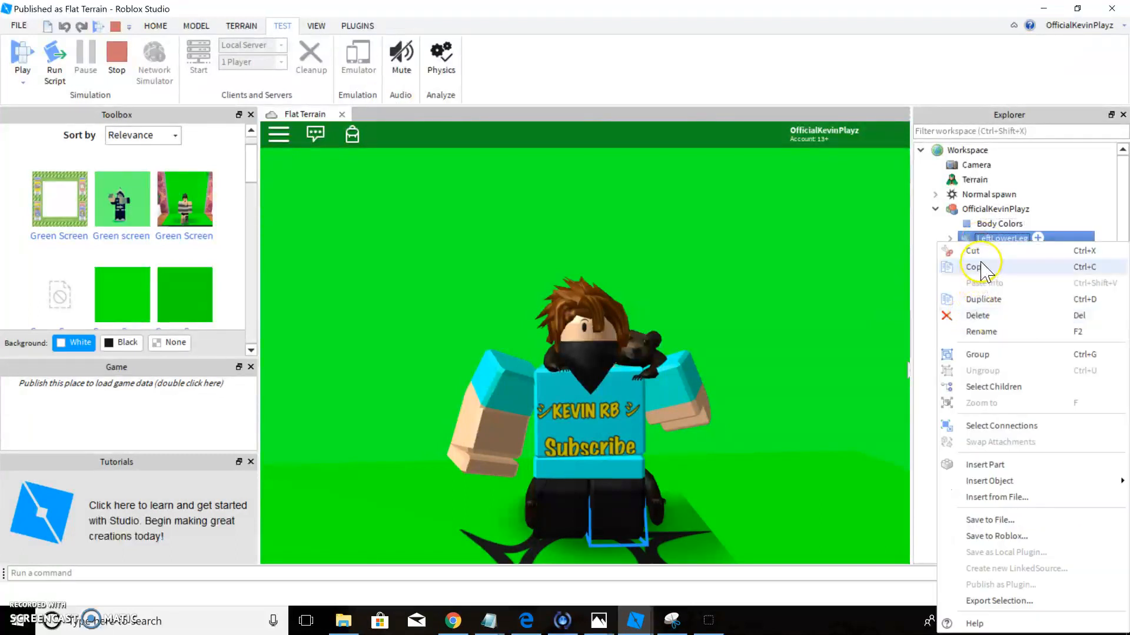
left_click(977, 315)
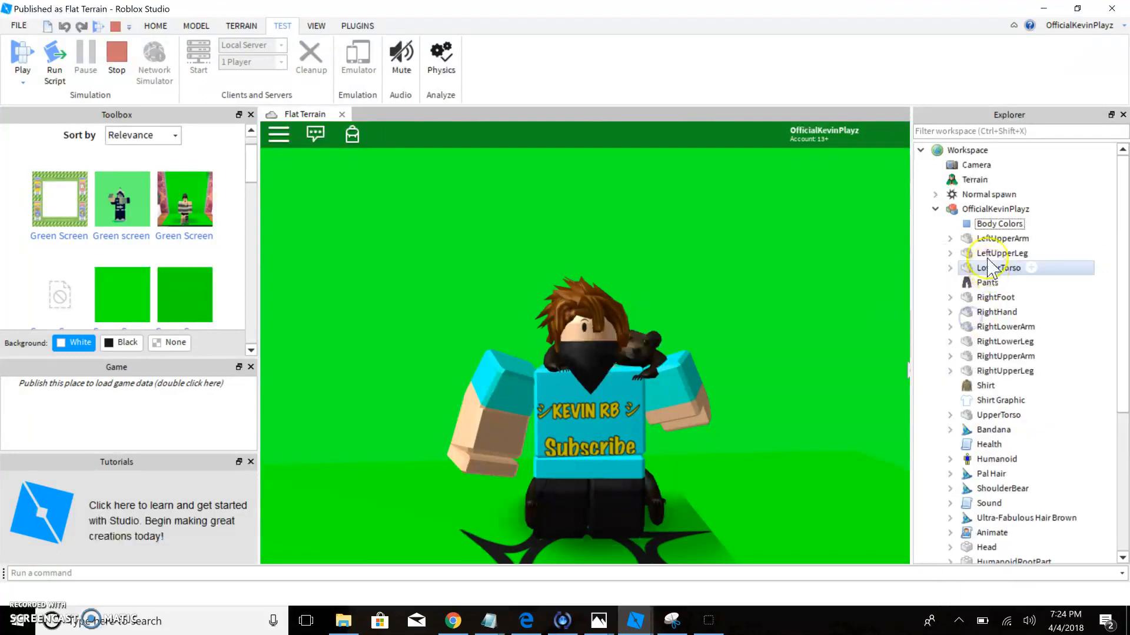
Delete the LeftUpperArm and LeftUpperLeg parts from the avatar model.
left_click(988, 238)
right_click(988, 238)
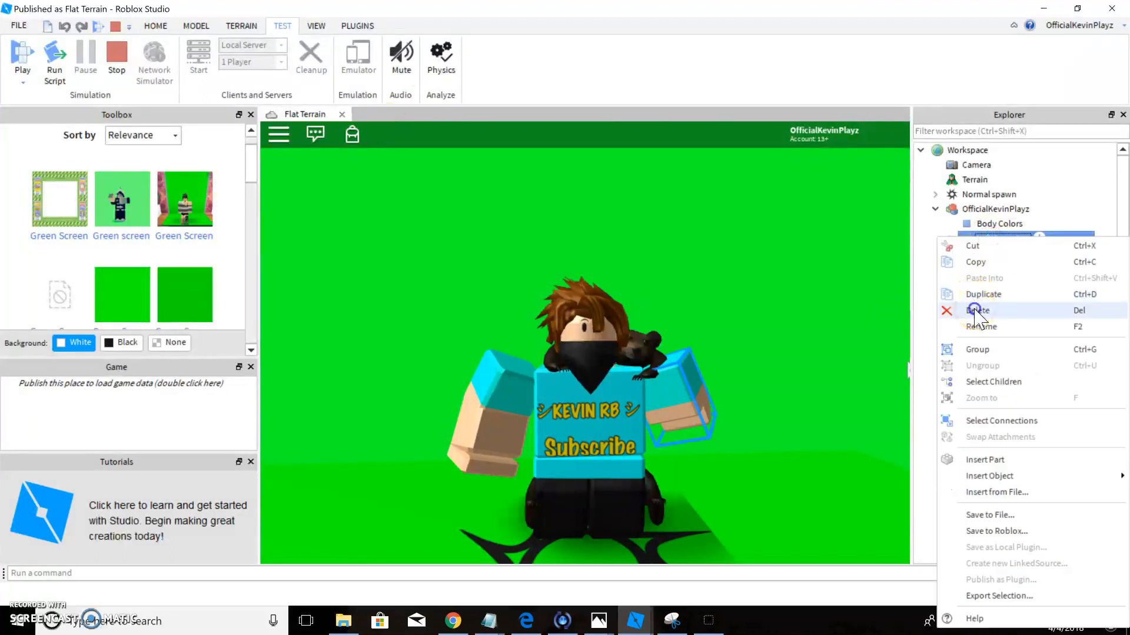
left_click(975, 311)
left_click(994, 237)
right_click(995, 237)
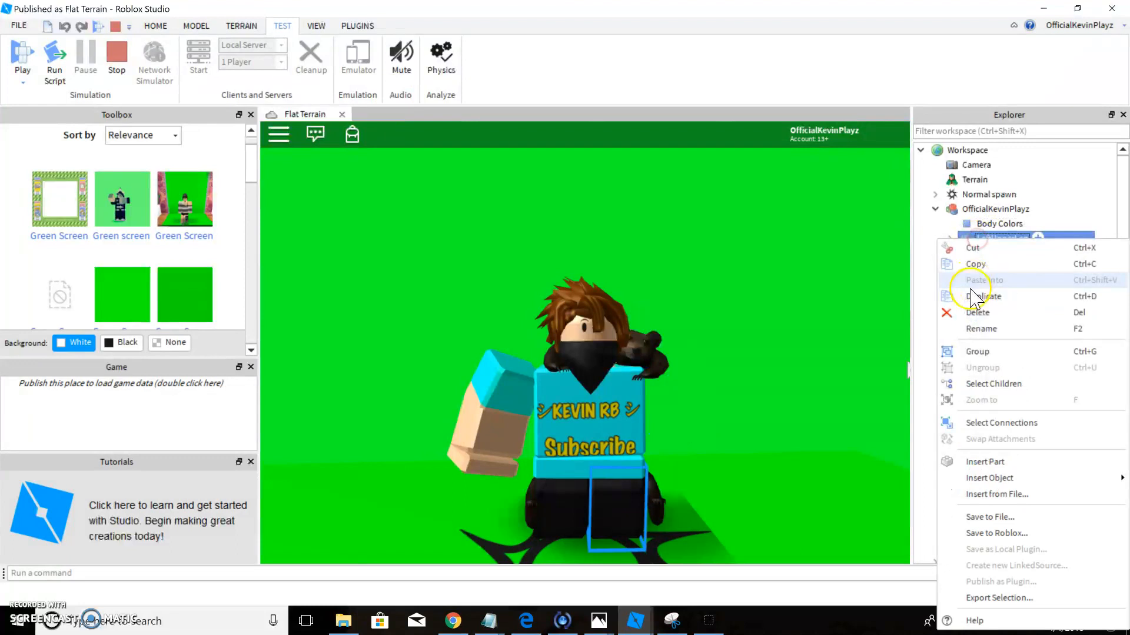
left_click(976, 312)
Delete the LowerTorso part and the Pants object from the avatar model.
left_click(971, 243)
right_click(971, 239)
left_click(975, 313)
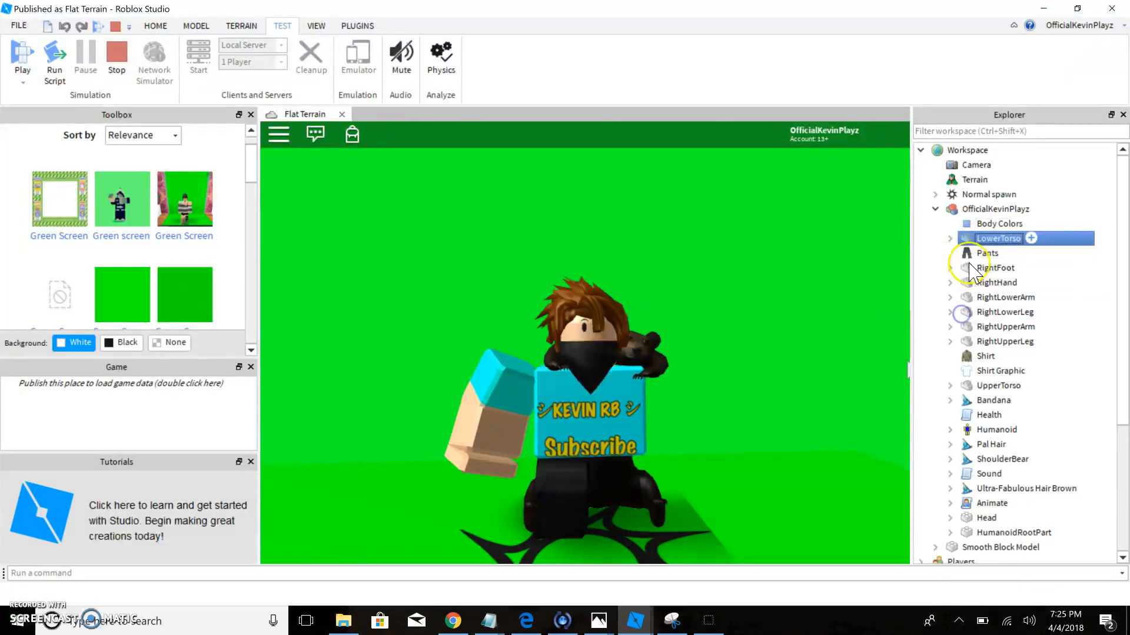
left_click(966, 240)
right_click(966, 239)
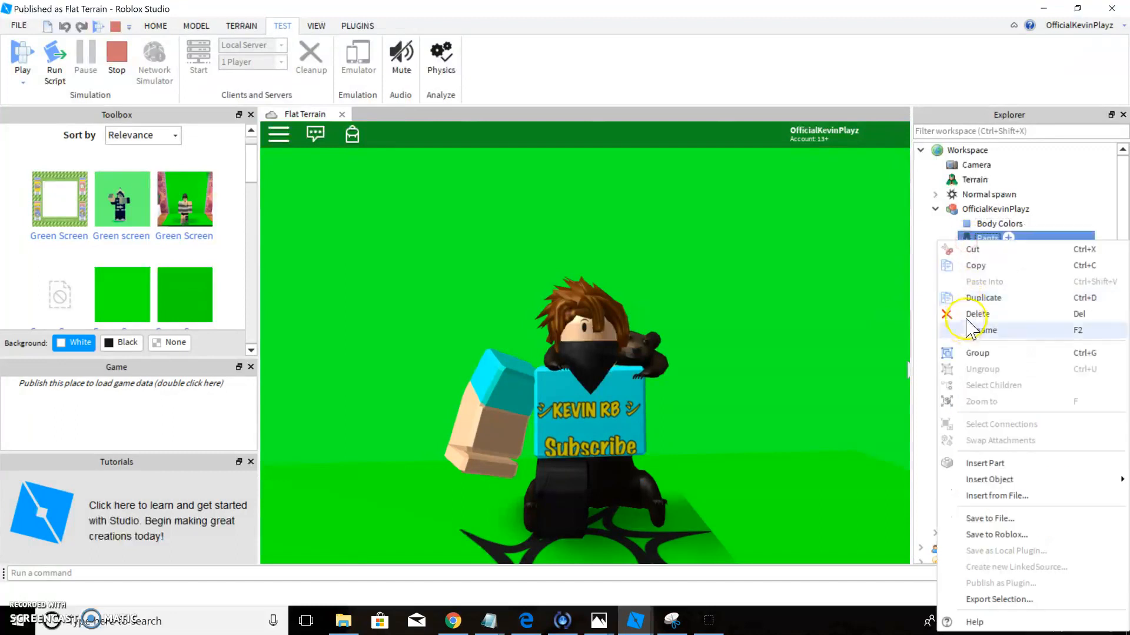
left_click(966, 313)
Delete the RightFoot and RightHand parts from the avatar model.
left_click(968, 239)
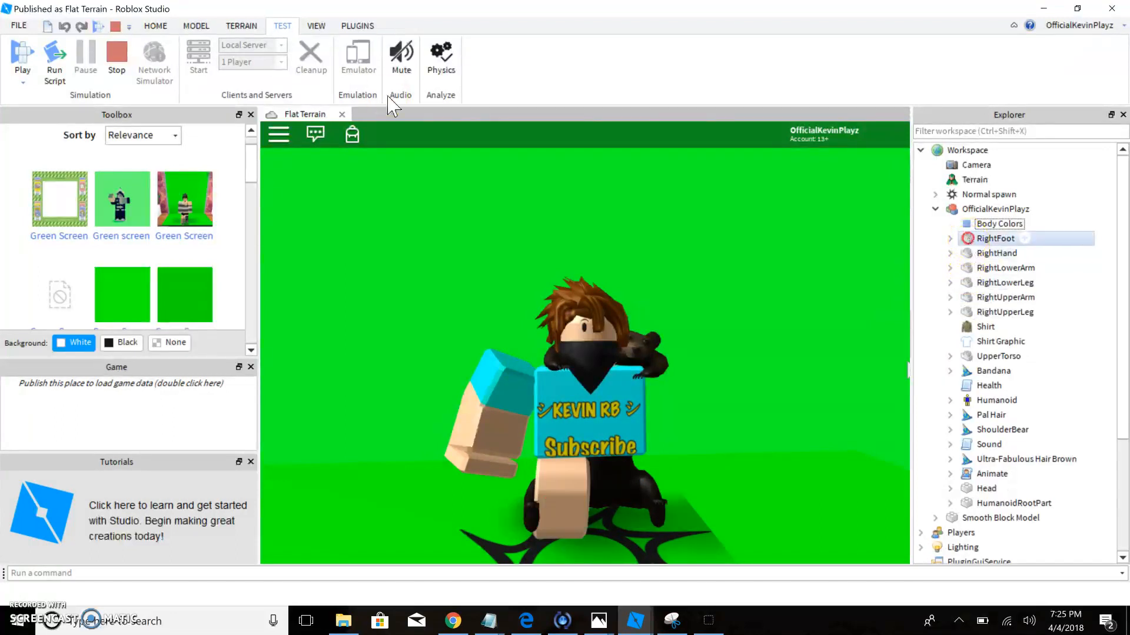
right_click(968, 238)
left_click(976, 312)
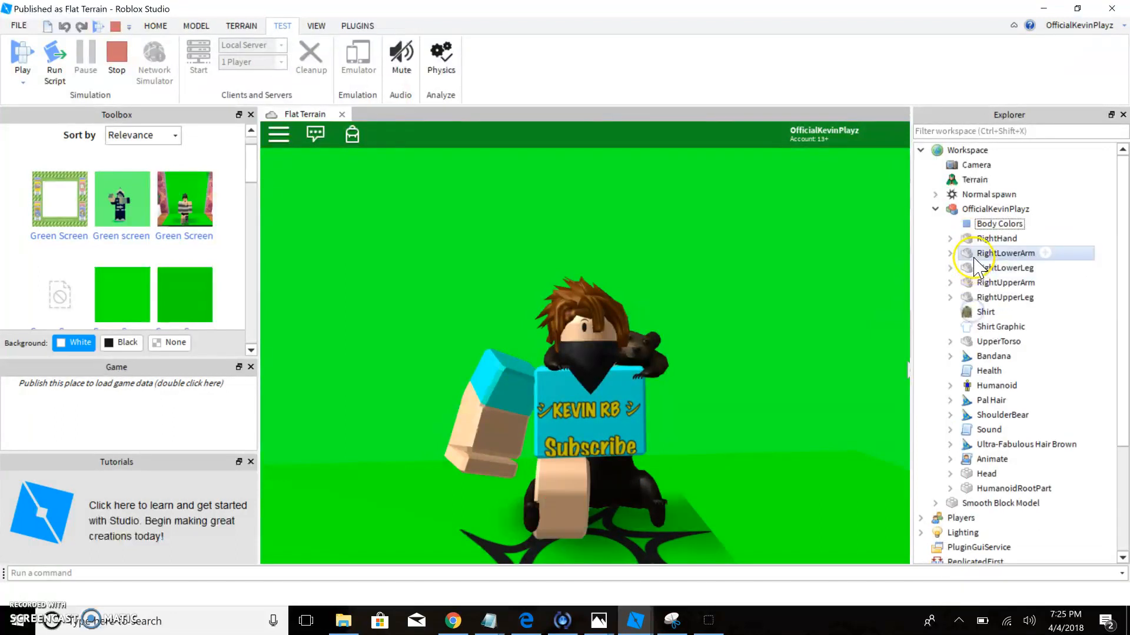
left_click(977, 238)
right_click(977, 238)
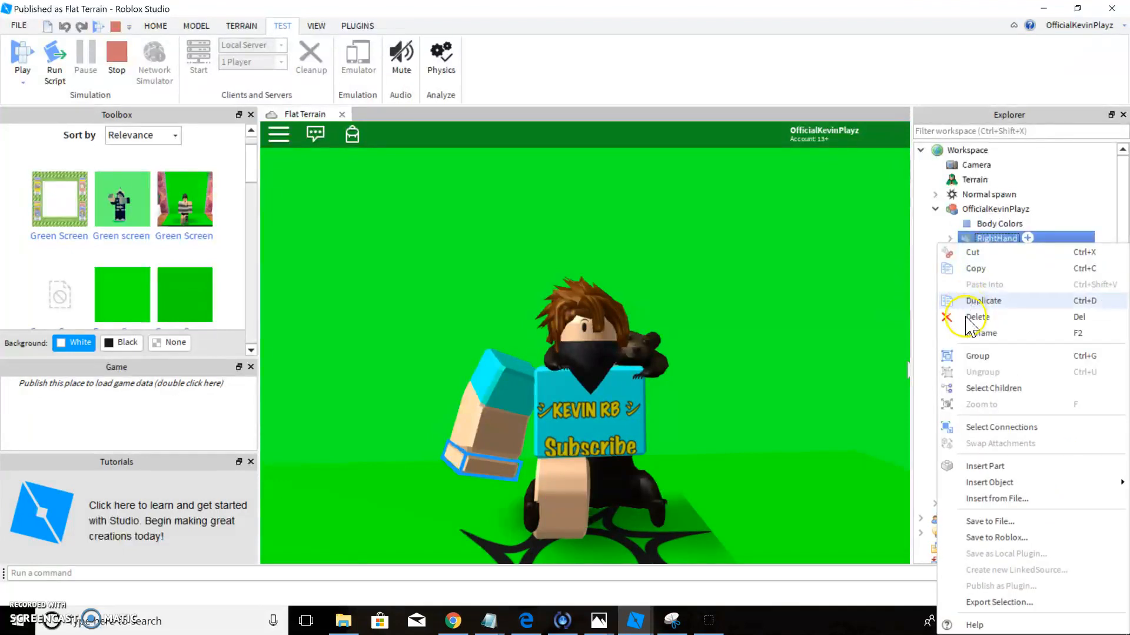
left_click(967, 312)
Delete the RightLowerArm and RightLowerLeg parts from the avatar model.
left_click(977, 239)
right_click(976, 239)
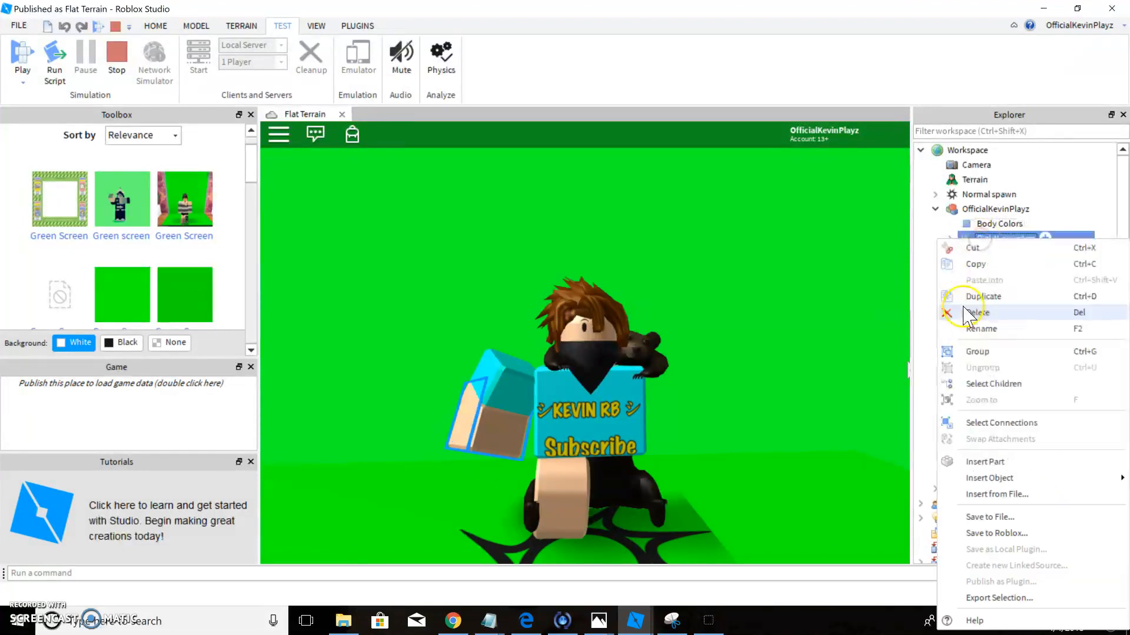
left_click(974, 313)
left_click(977, 239)
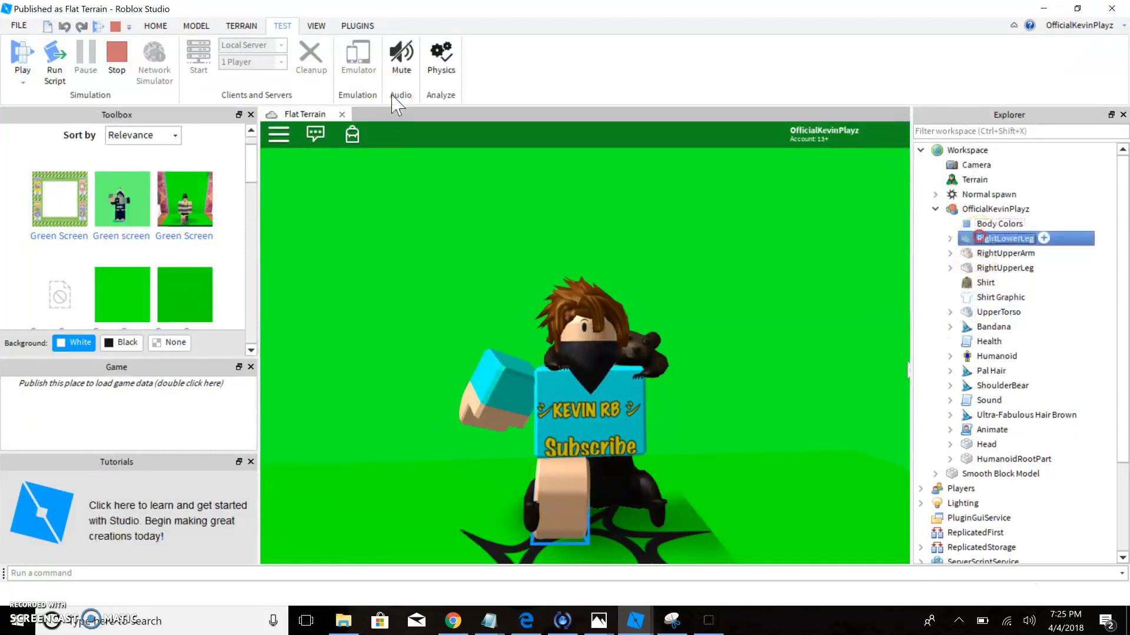
right_click(977, 238)
left_click(972, 310)
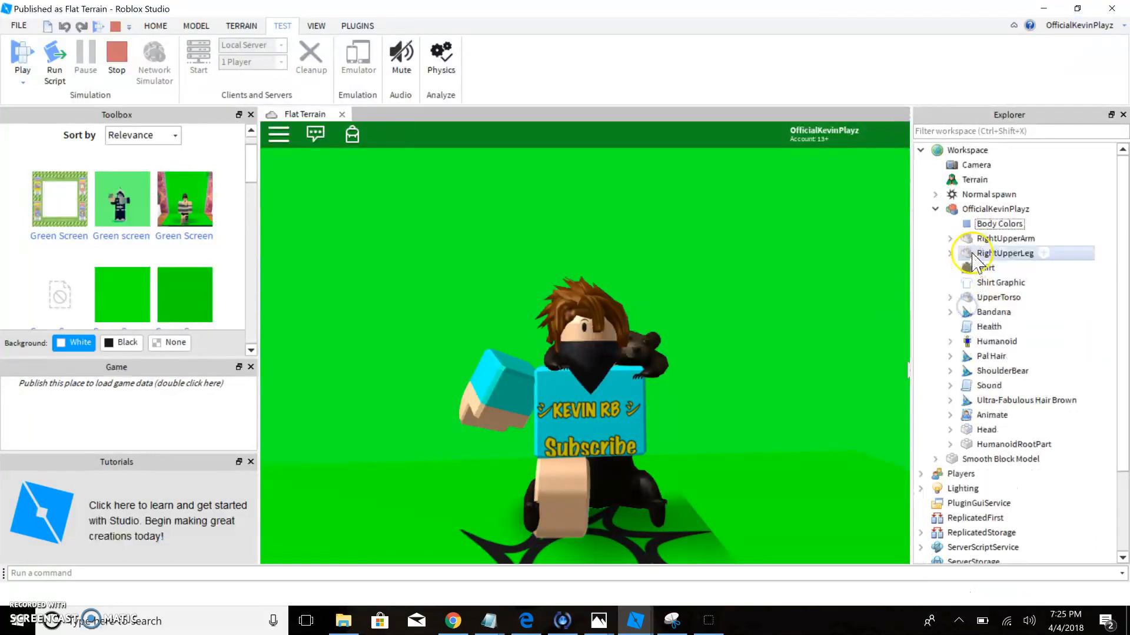
Delete the RightUpperArm and RightUpperLeg parts from the avatar model.
left_click(977, 239)
right_click(977, 238)
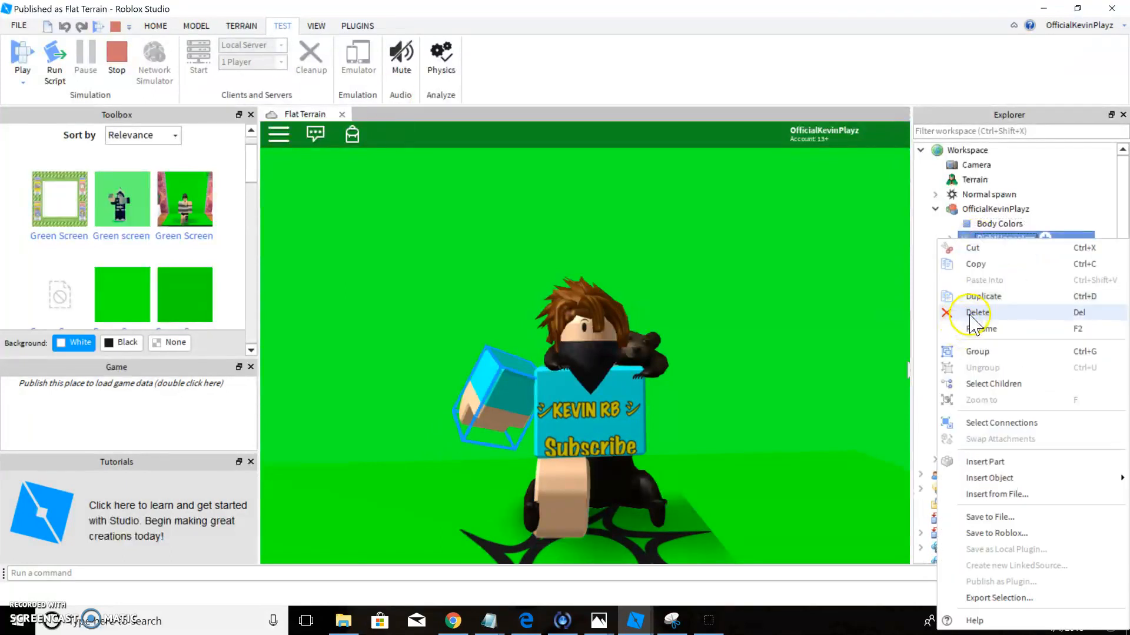
left_click(972, 312)
left_click(980, 238)
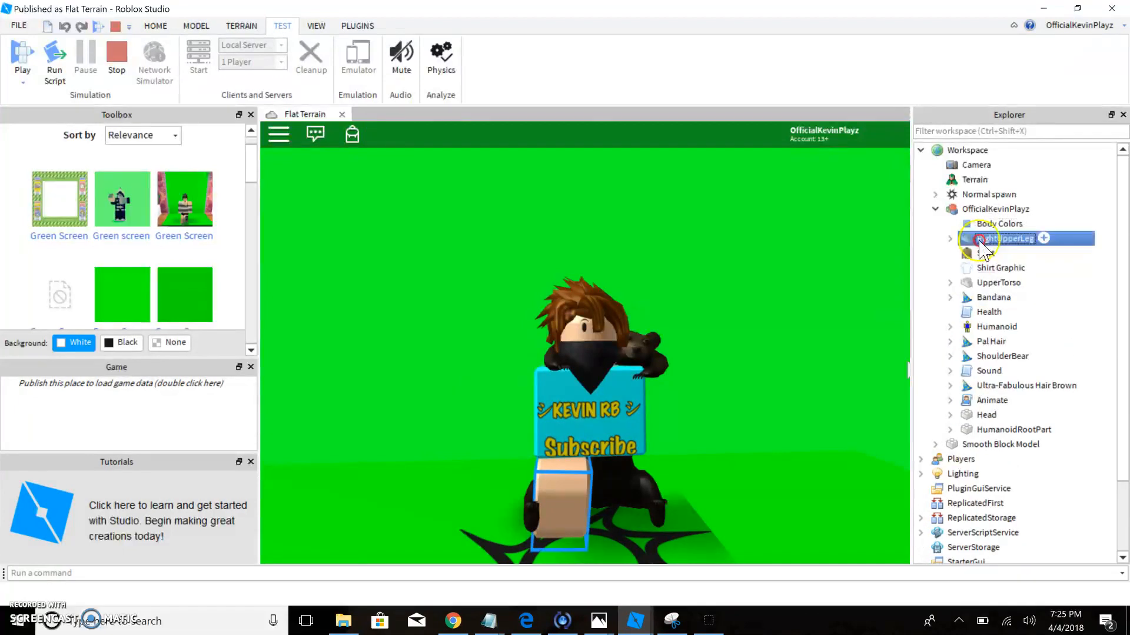
right_click(980, 238)
left_click(965, 314)
Delete the Shirt object from the avatar model.
left_click(980, 238)
right_click(980, 238)
left_click(966, 312)
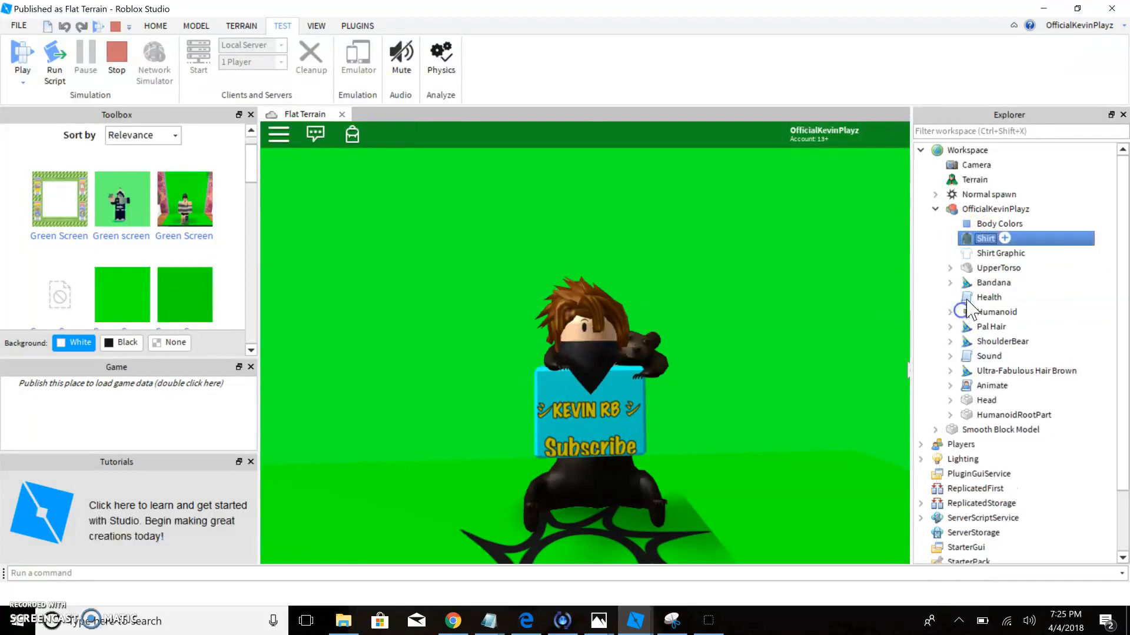
left_click(976, 253)
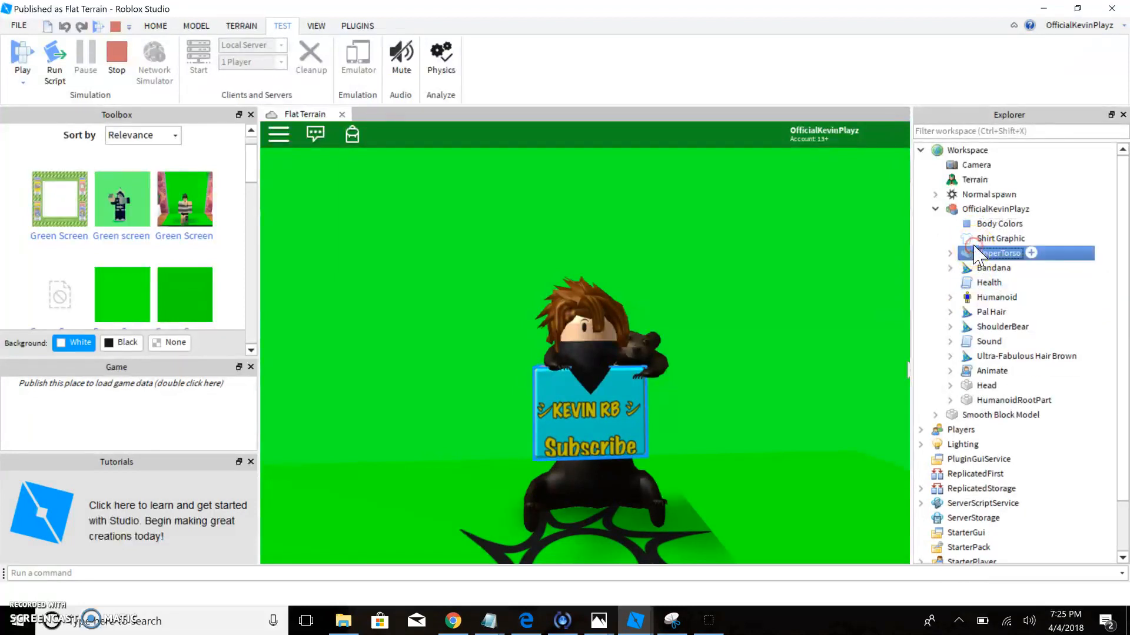
right_click(976, 253)
mouse_move(988, 240)
left_click(583, 201)
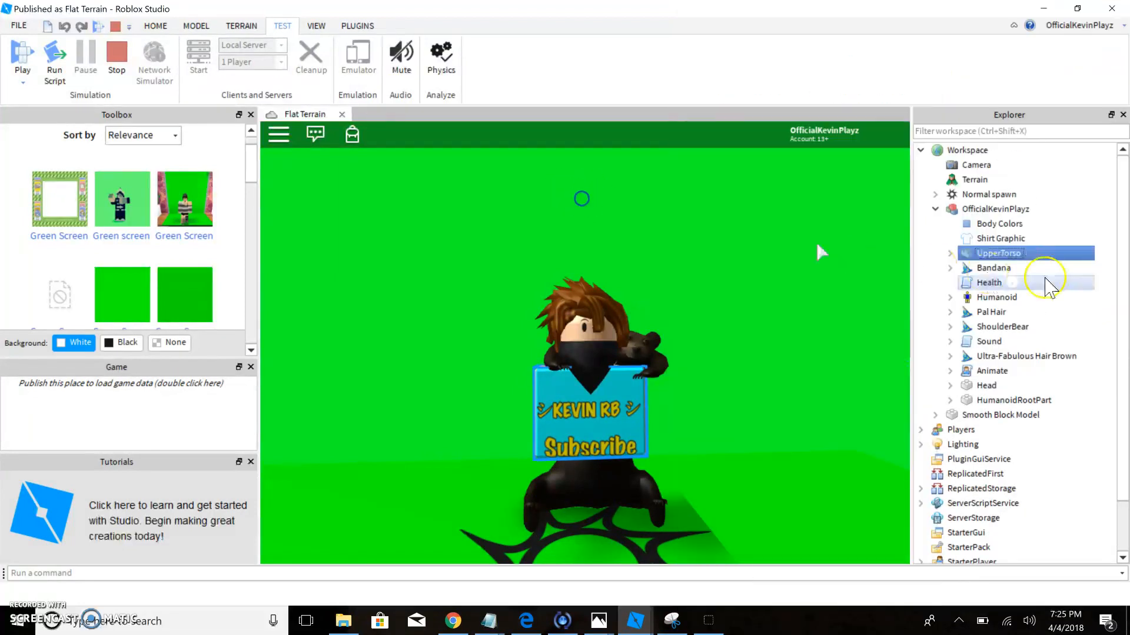
Delete the Shirt Graphic and UpperTorso from the avatar model.
left_click(1057, 240)
right_click(941, 237)
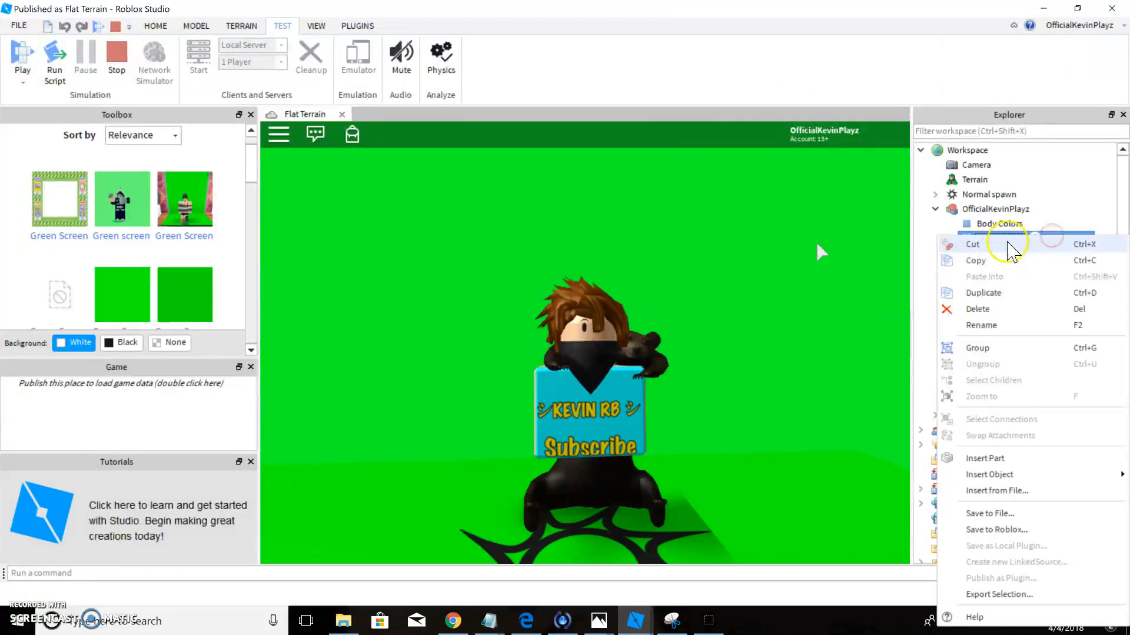
left_click(974, 309)
left_click(994, 238)
right_click(993, 240)
left_click(977, 313)
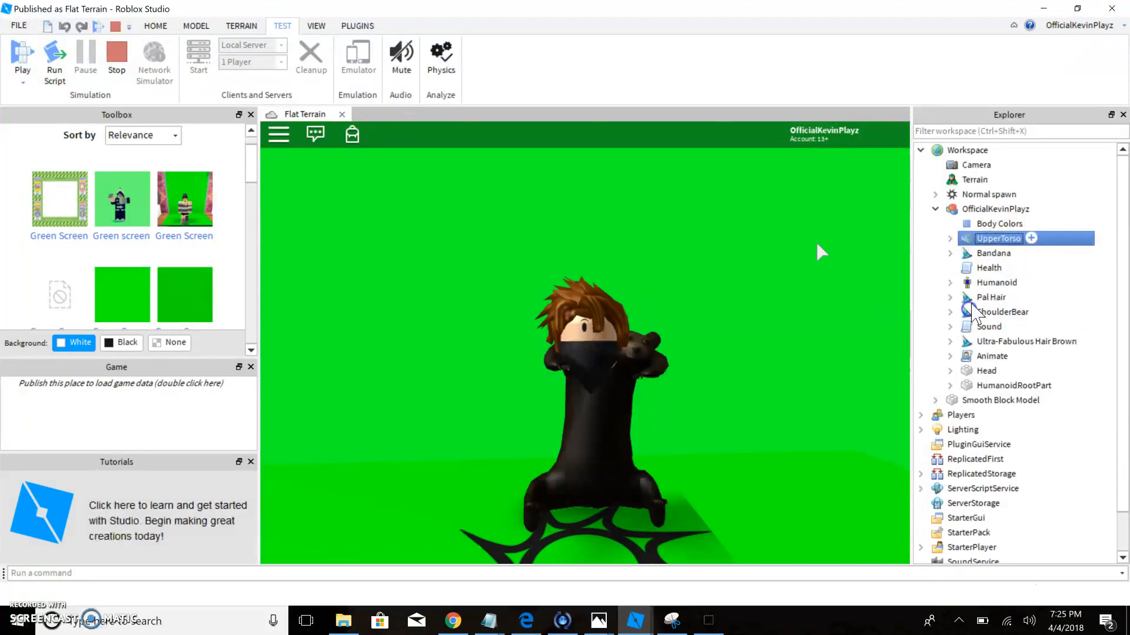
right_click(993, 241)
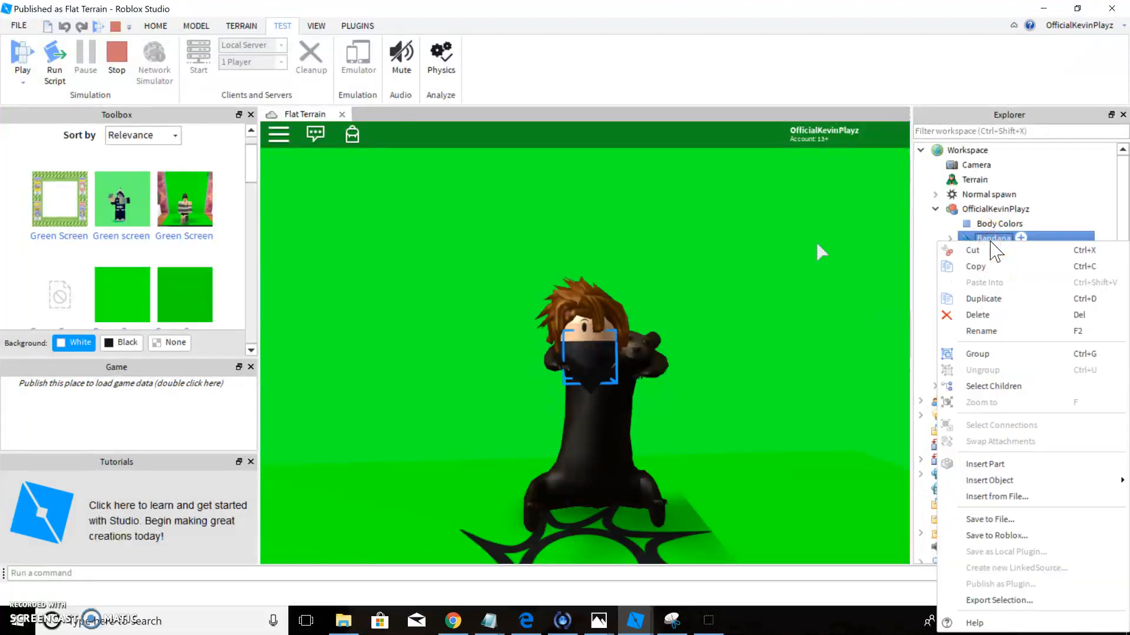
left_click(811, 269)
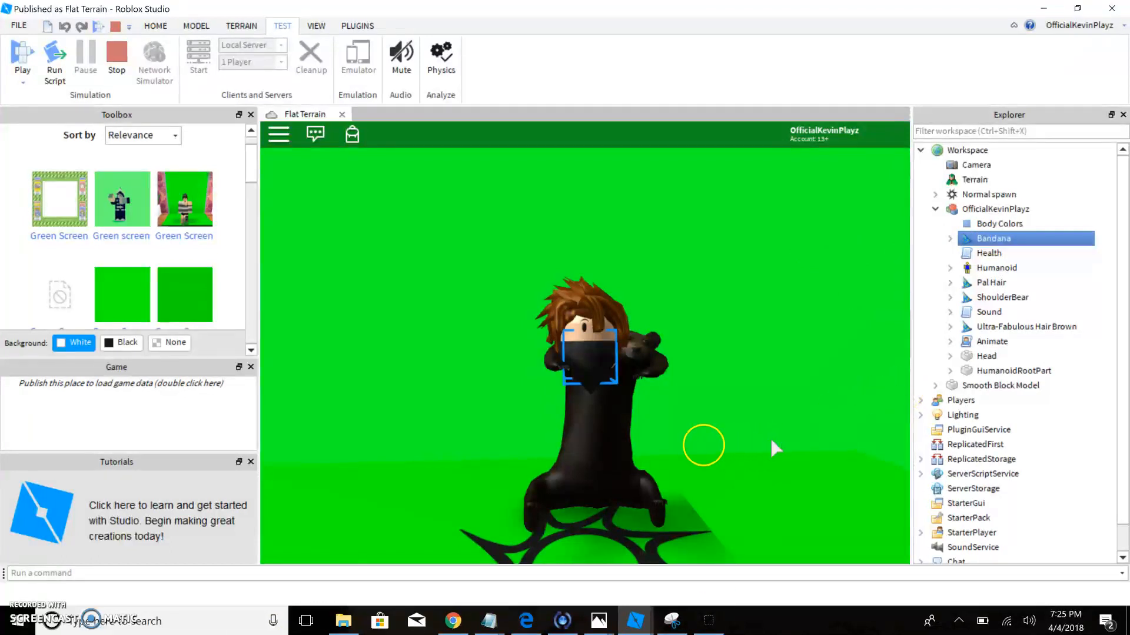
Delete the ShoulderBear accessory from the avatar model.
right_click_drag(793, 338, 805, 342)
right_click_drag(716, 389, 714, 389)
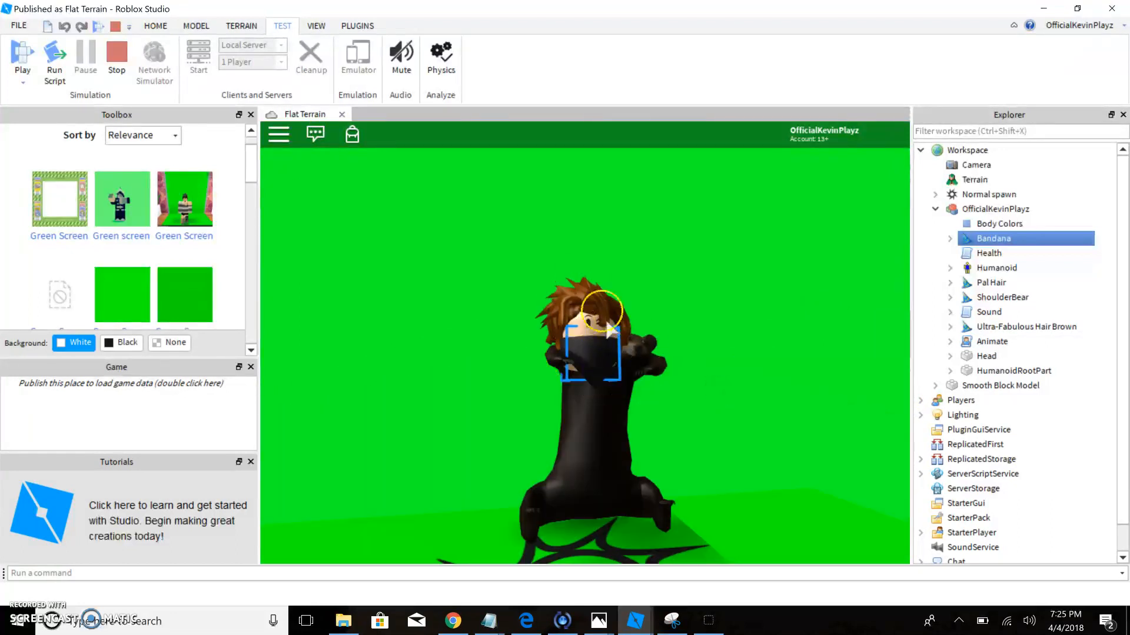
right_click_drag(694, 425, 694, 429)
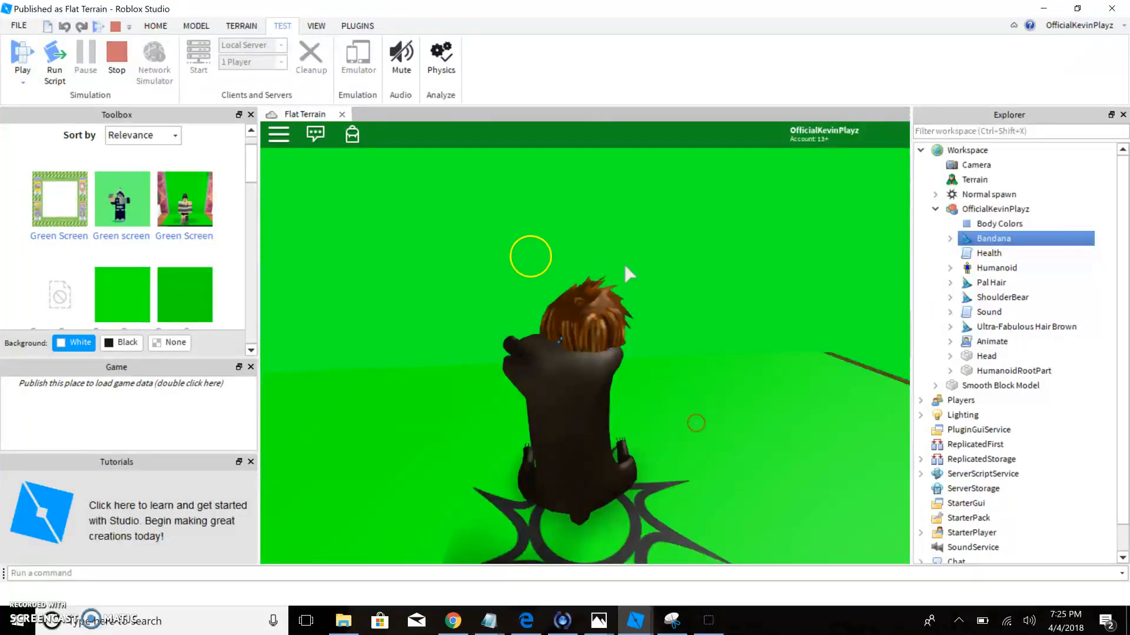
right_click_drag(785, 485, 785, 485)
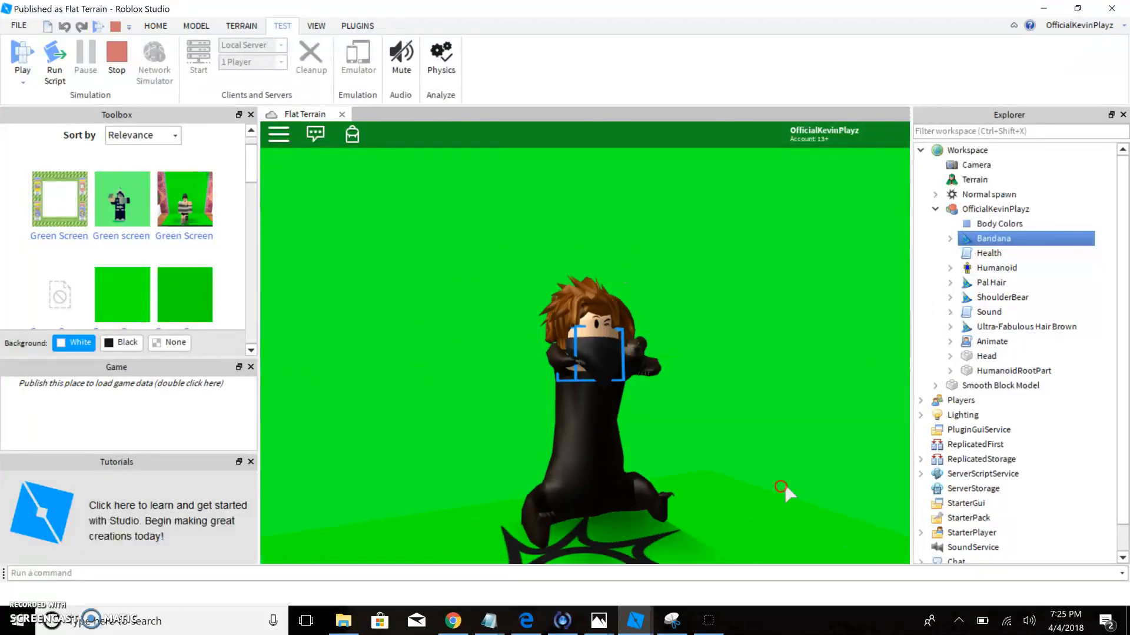
left_click(995, 297)
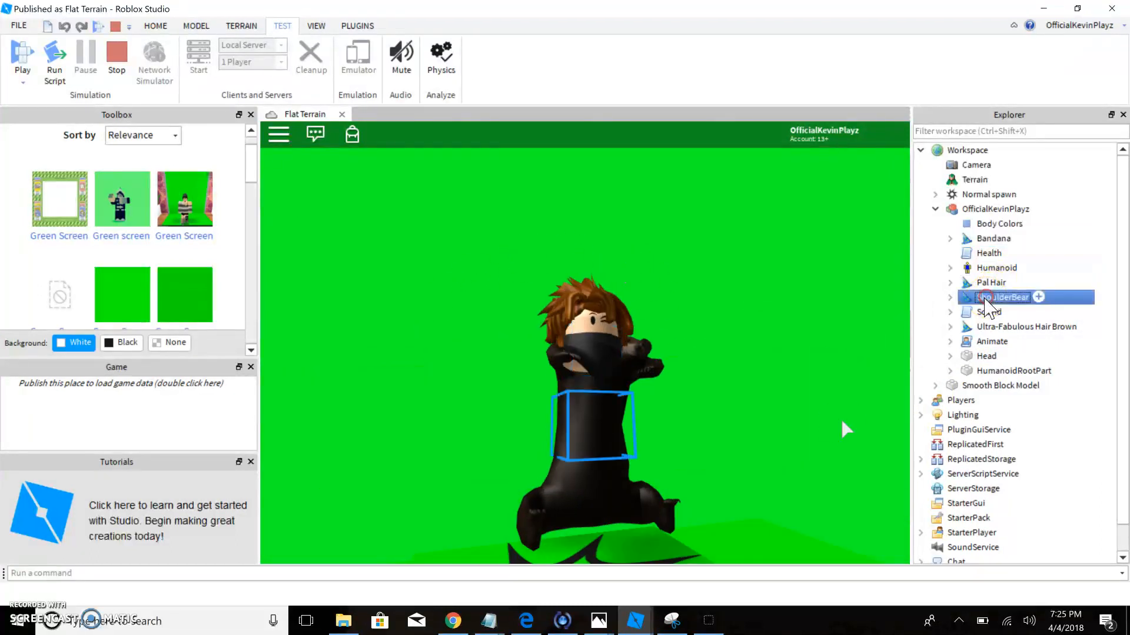
right_click(996, 297)
left_click(977, 74)
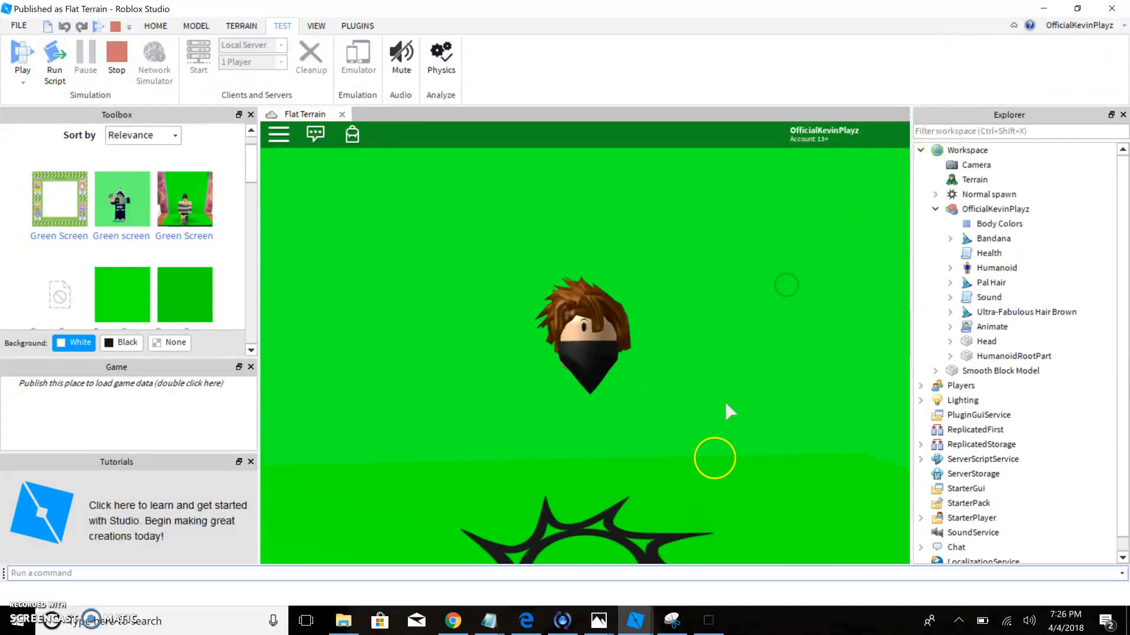
Switch to Chrome to view the ObliviousHD YouTube channel, and return to the Flat Terrain place in Roblox Studio.
left_click(454, 621)
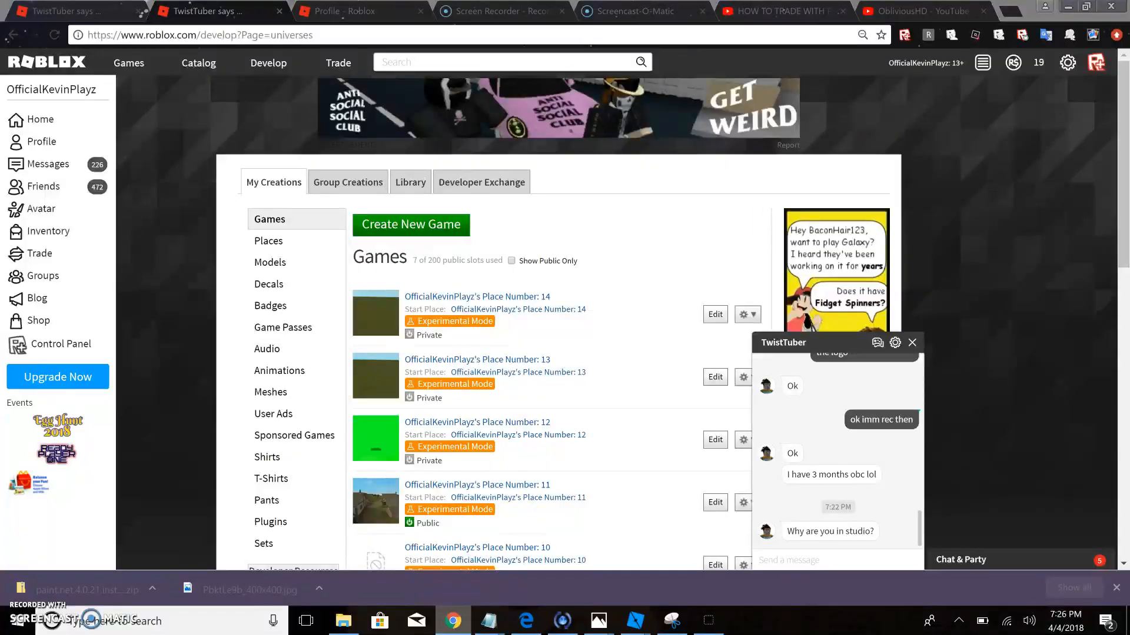
left_click(935, 12)
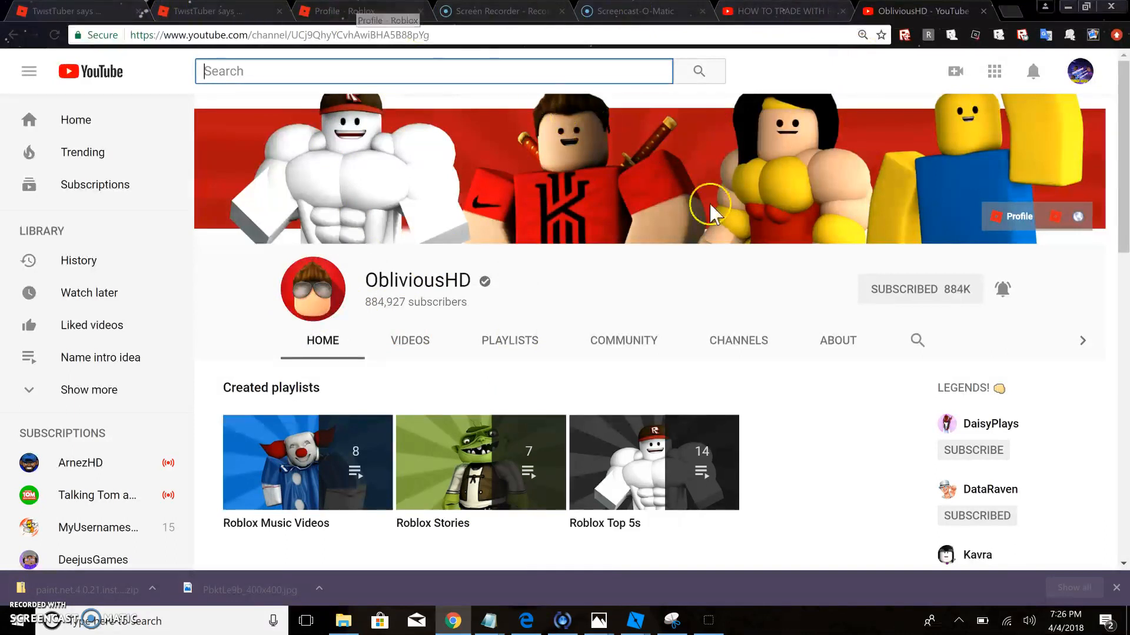
left_click(636, 622)
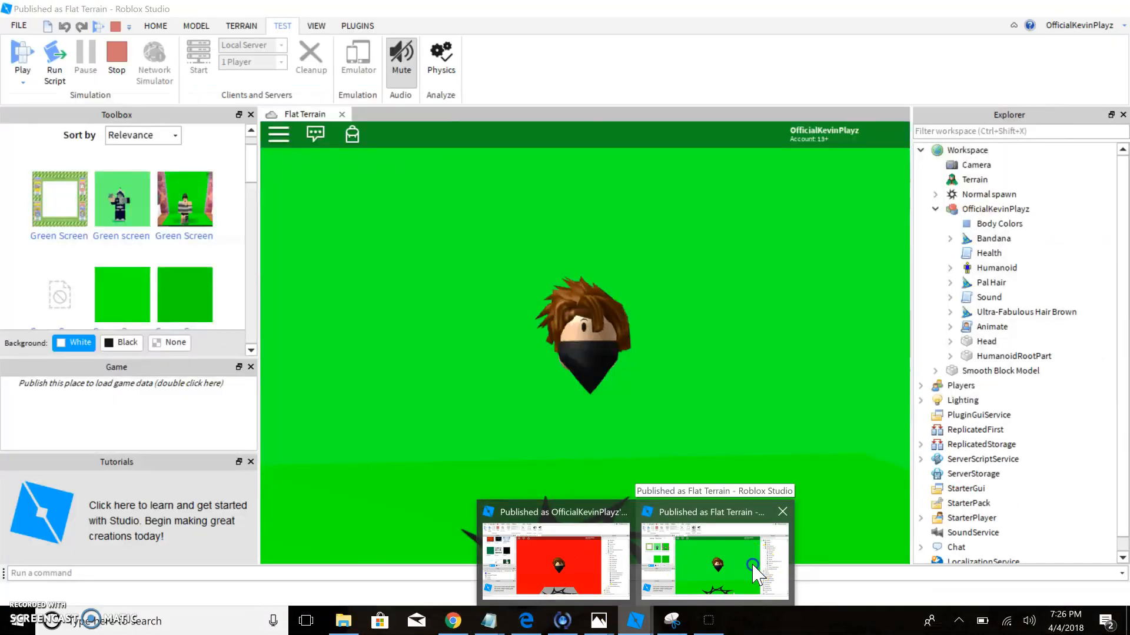
left_click(757, 574)
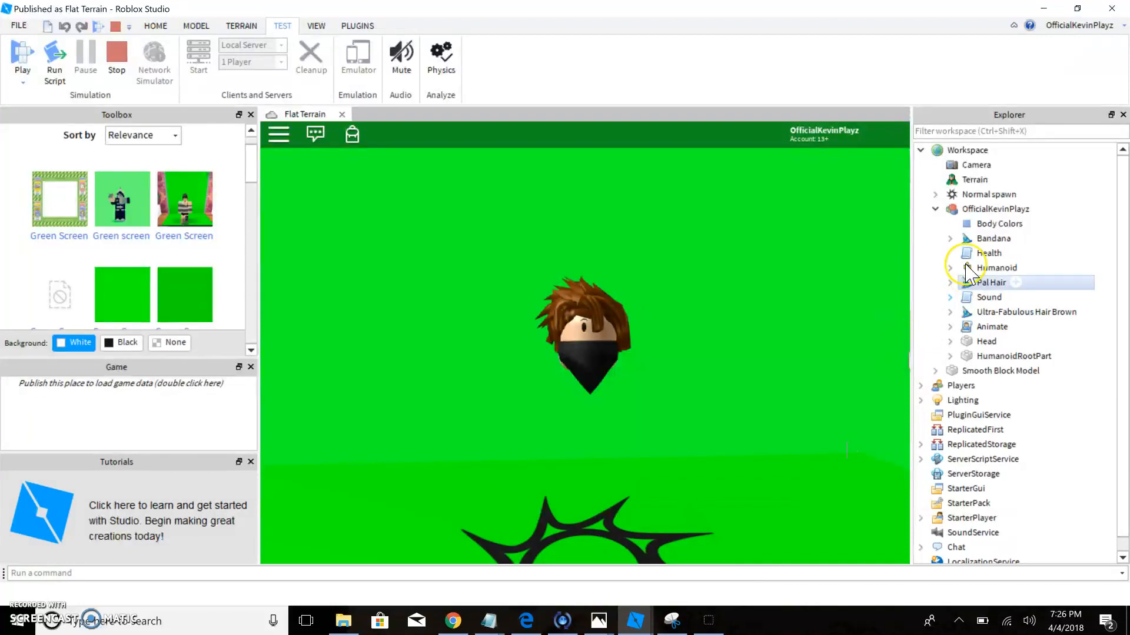
Delete the face decal inside the avatar's Head part.
left_click(995, 268)
left_click(983, 342)
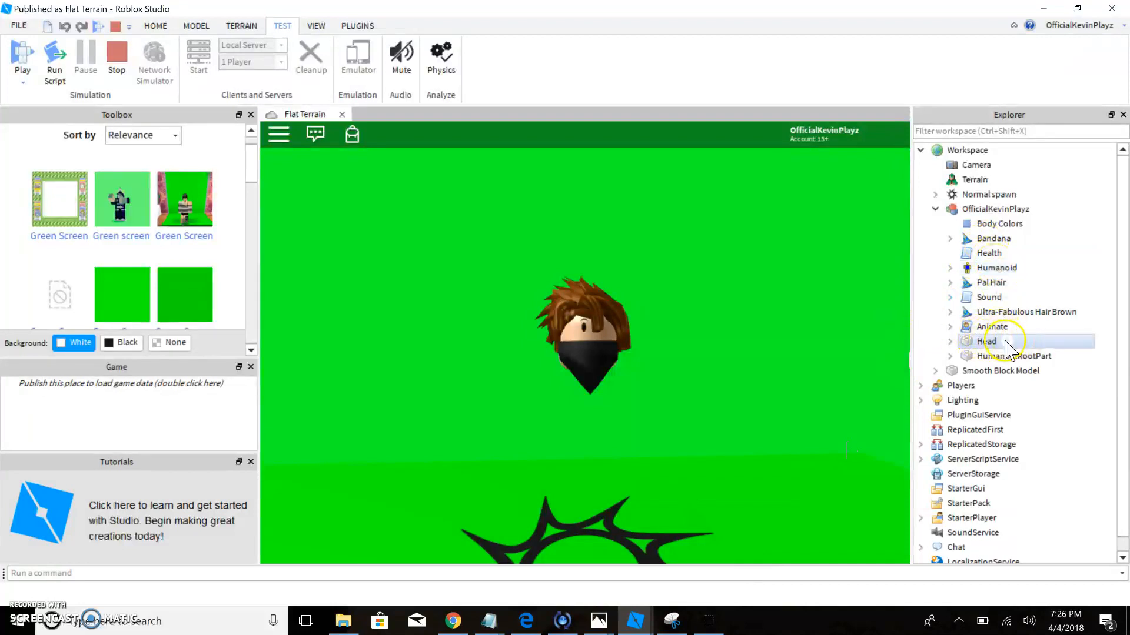
left_click(984, 343)
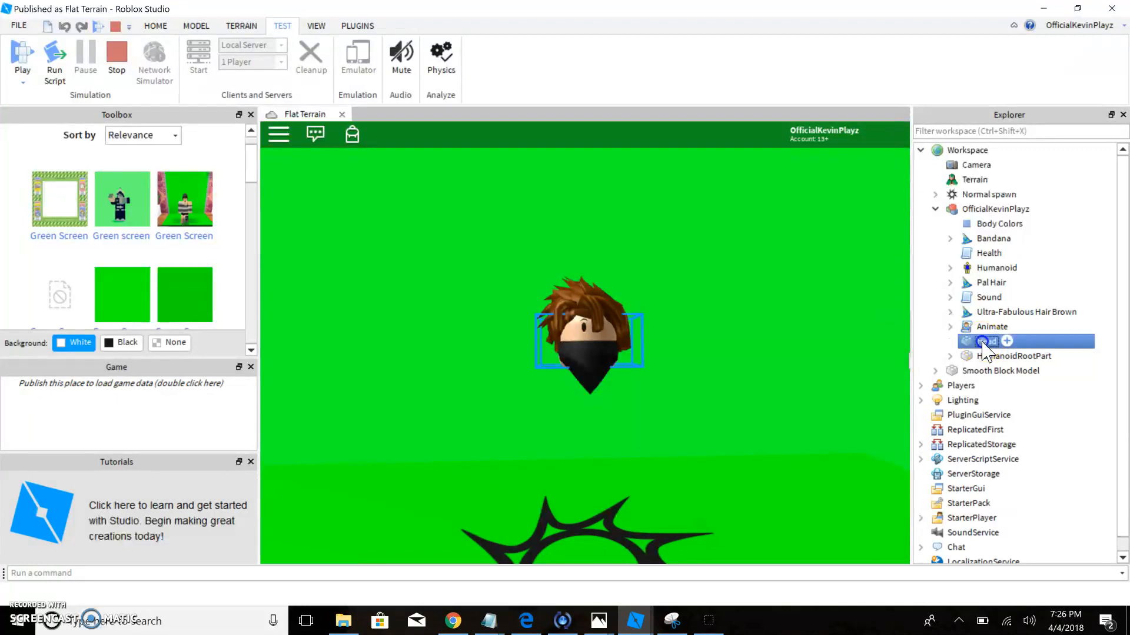
left_click(950, 341)
scroll(1007, 406, "down", 2)
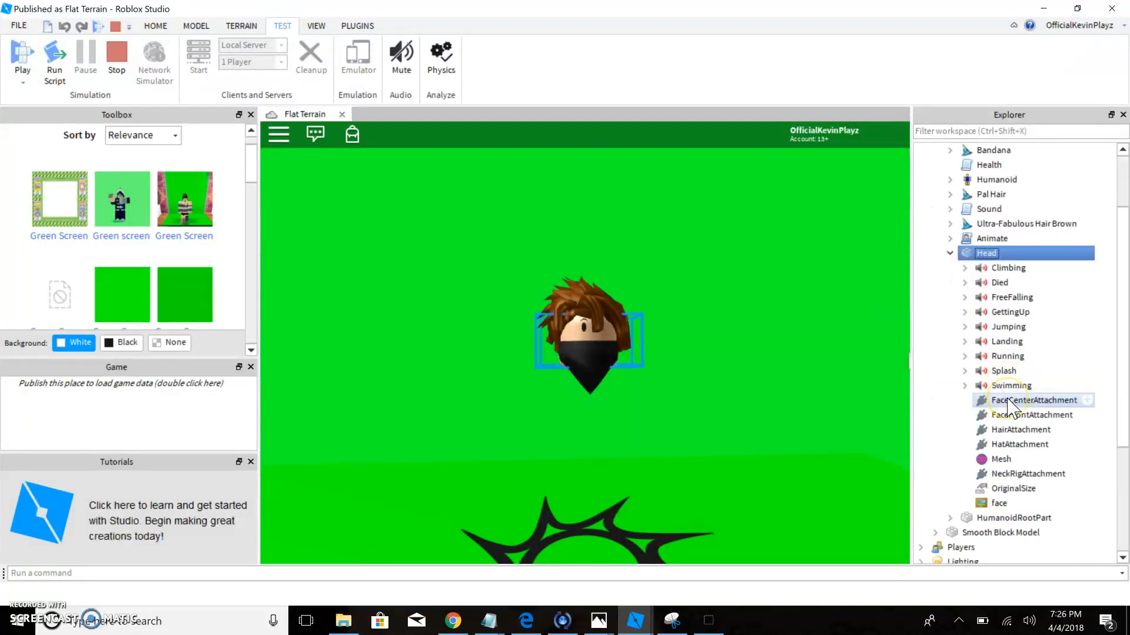
left_click(1000, 504)
right_click(1001, 504)
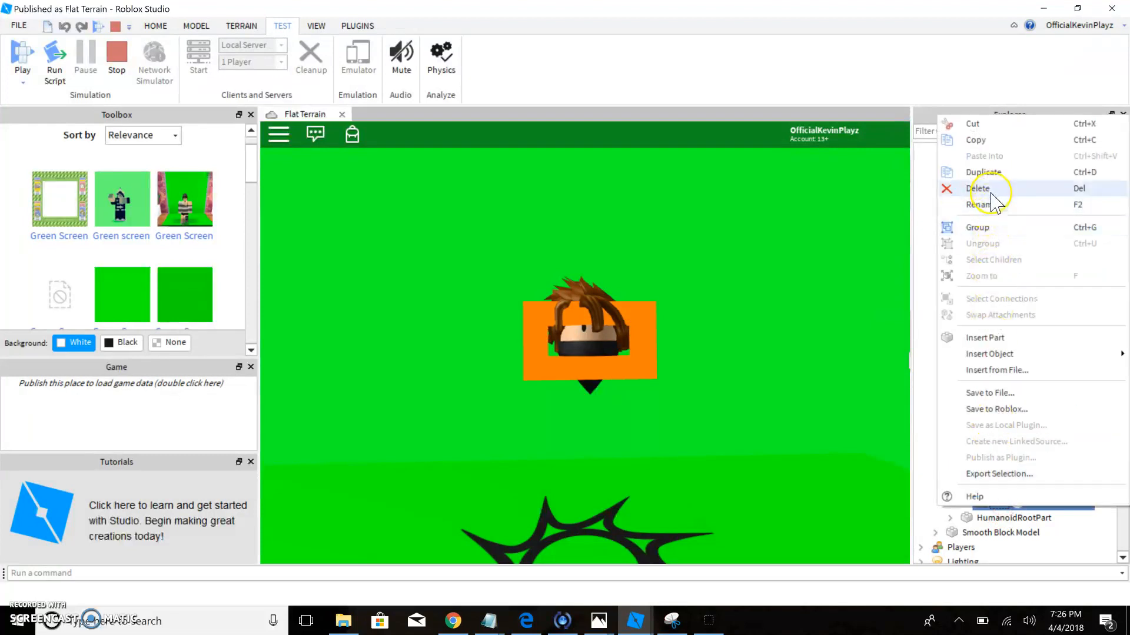
left_click(991, 189)
right_click_drag(641, 328, 659, 330)
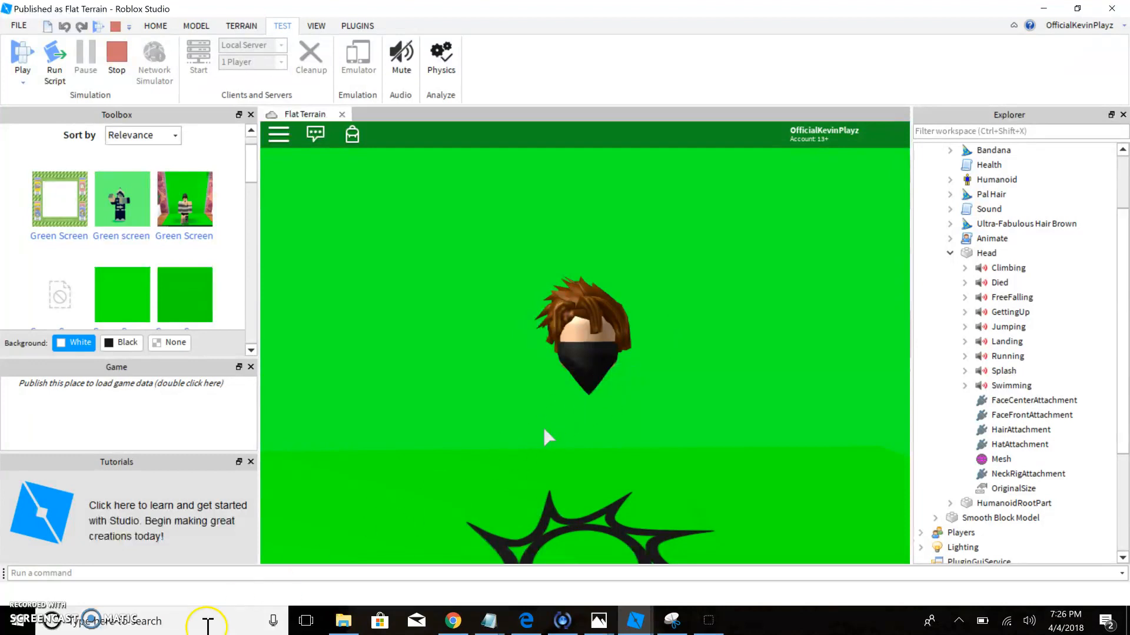
Open Snipping Tool and capture a new rectangular snip of the avatar's head with green backdrop around it.
left_click(107, 626)
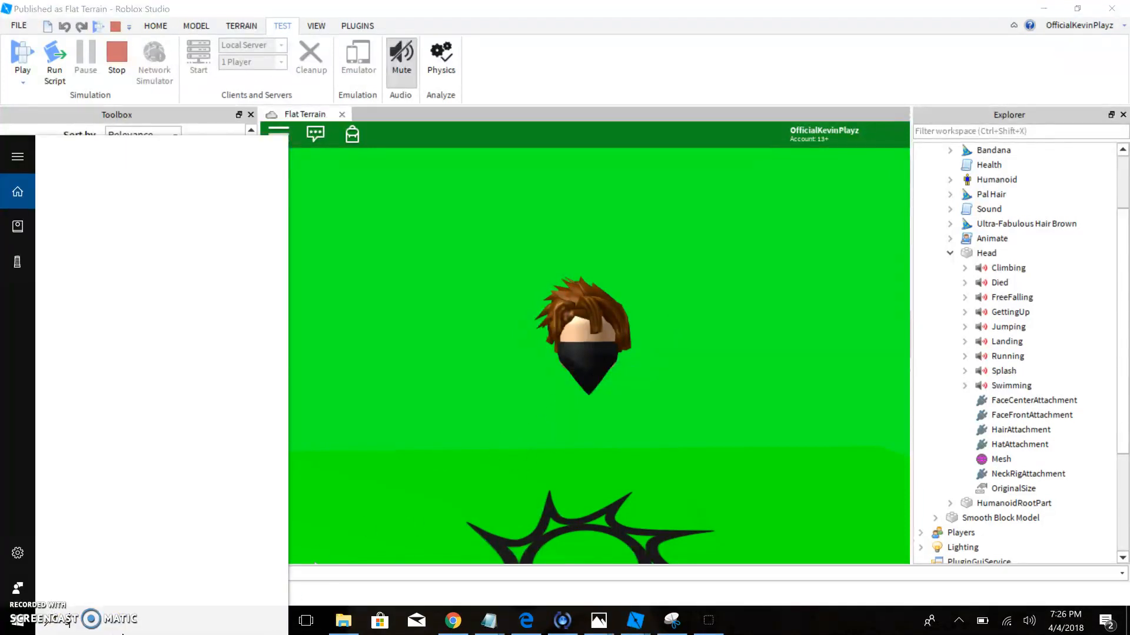
type("s")
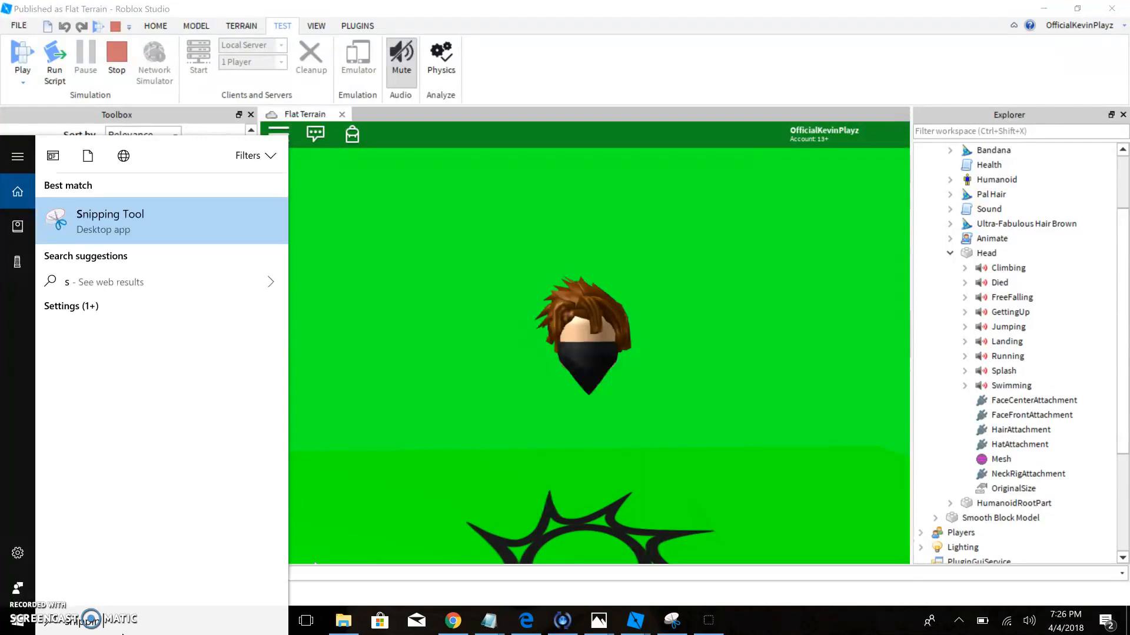
type("nippin tool")
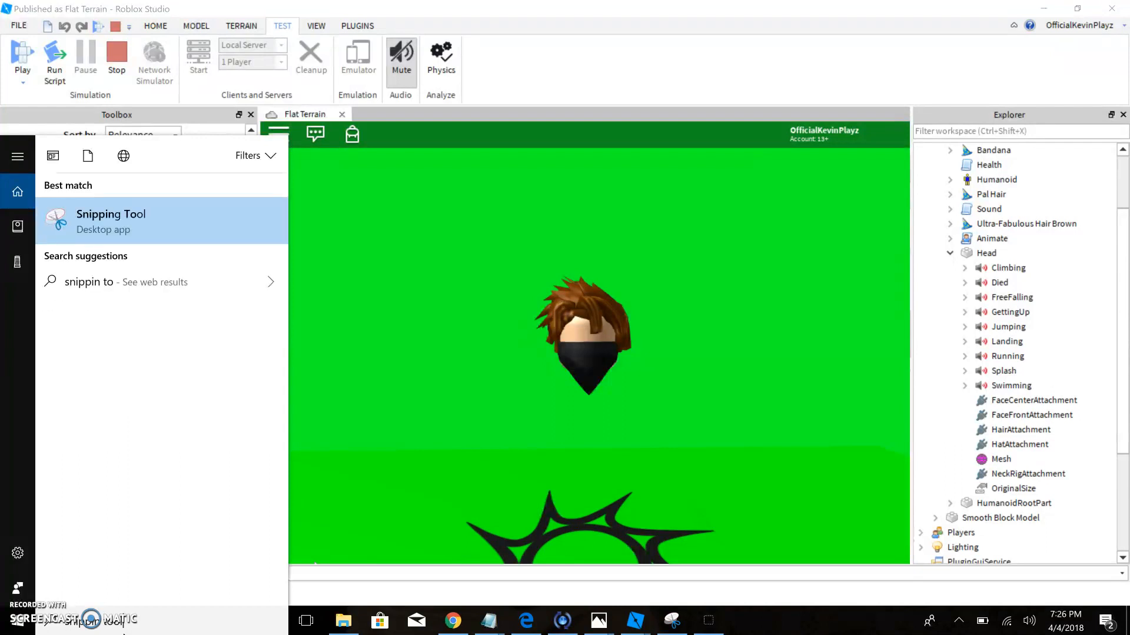
left_click(265, 232)
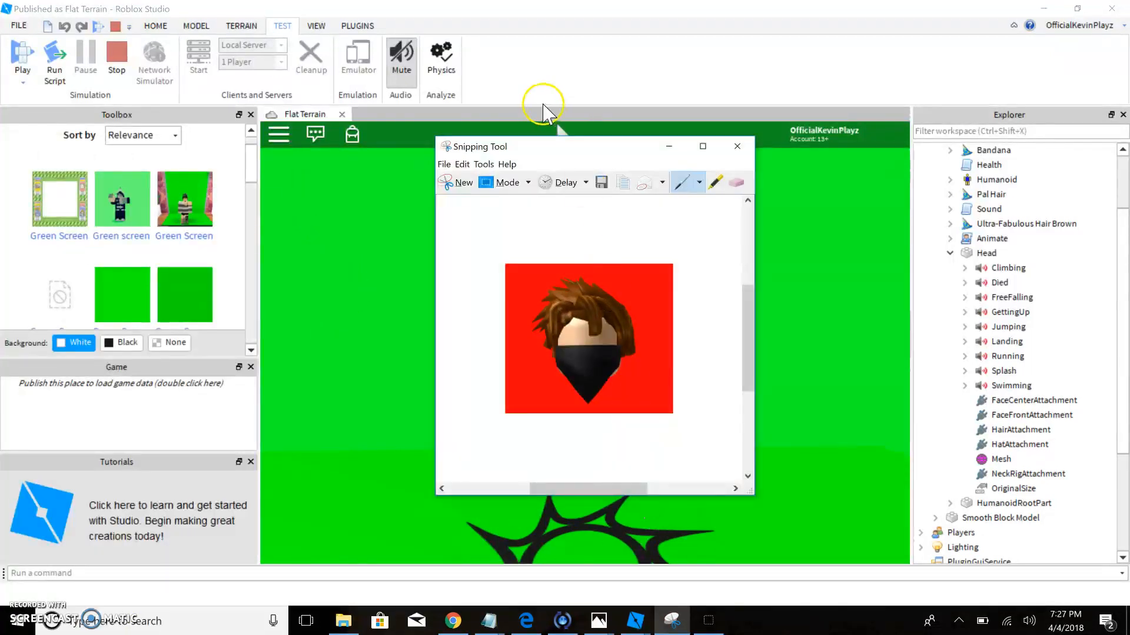
left_click(456, 183)
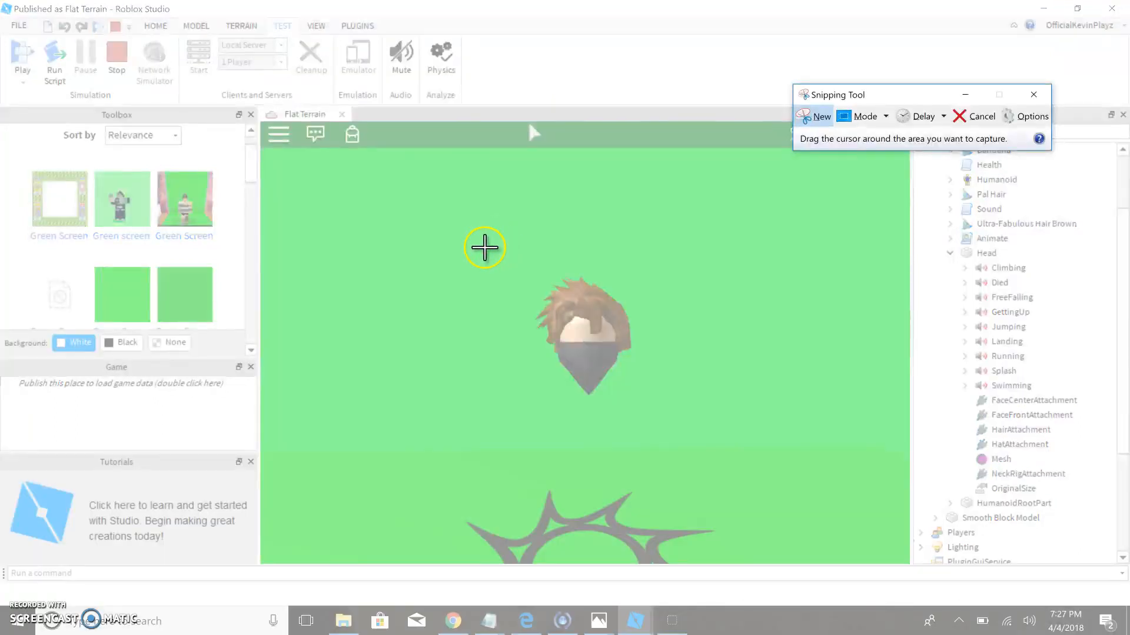
left_click_drag(505, 268, 673, 411)
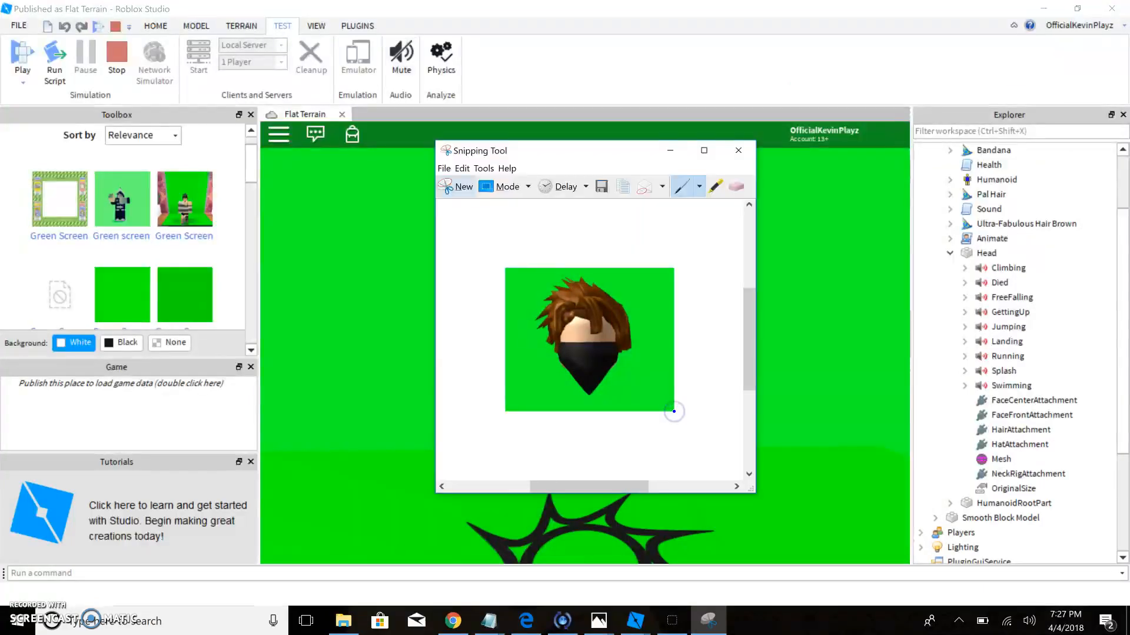
Save the snip as a PNG named logo in the Camera Roll folder under Pictures, and close Snipping Tool.
left_click(444, 169)
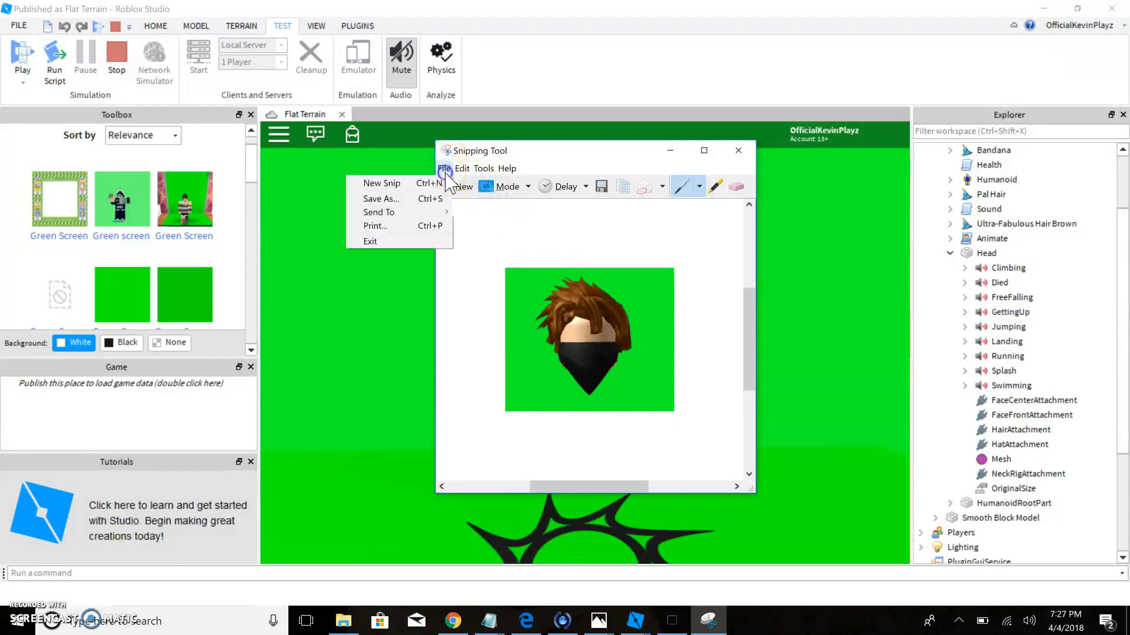
left_click(433, 200)
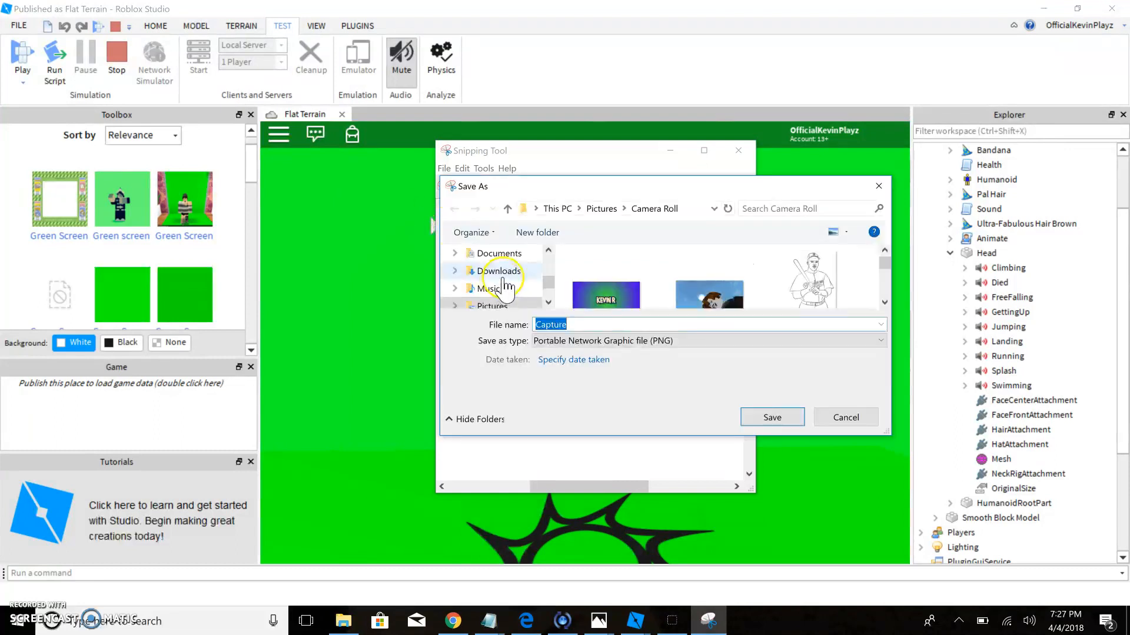
scroll(504, 284, "down", 1)
left_click(510, 288)
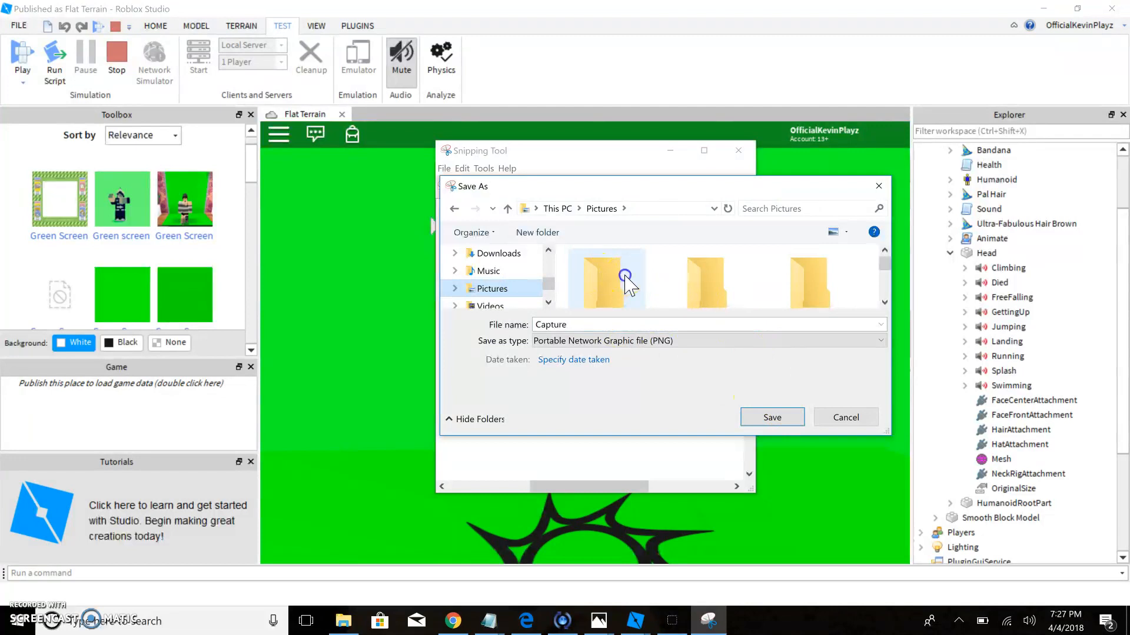
left_click(627, 281)
double_click(627, 281)
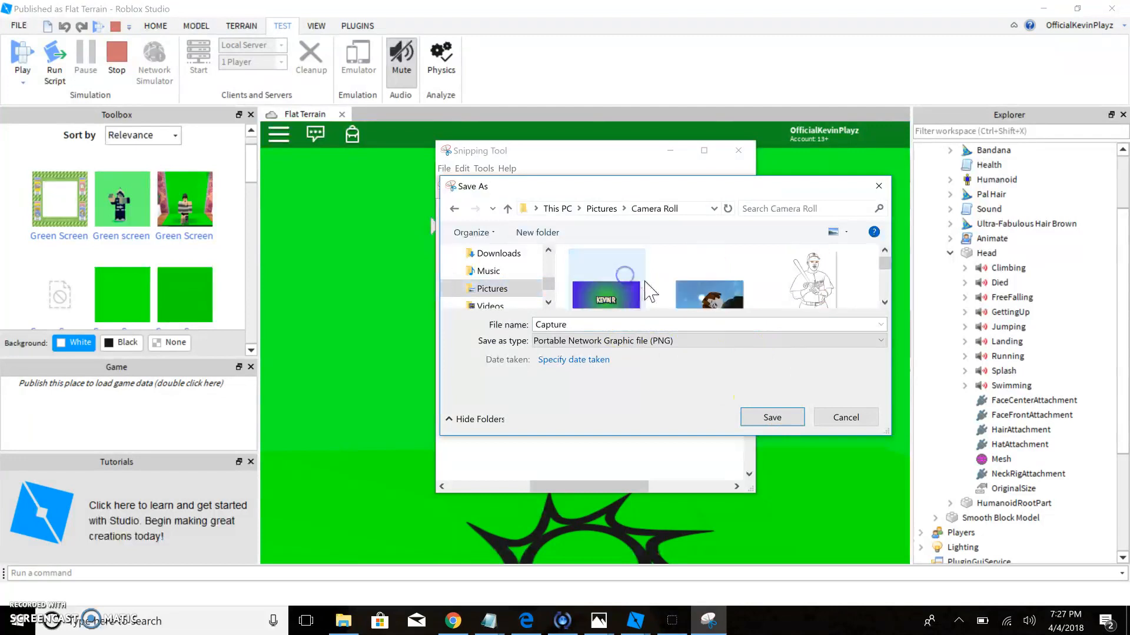
scroll(676, 294, "down", 1)
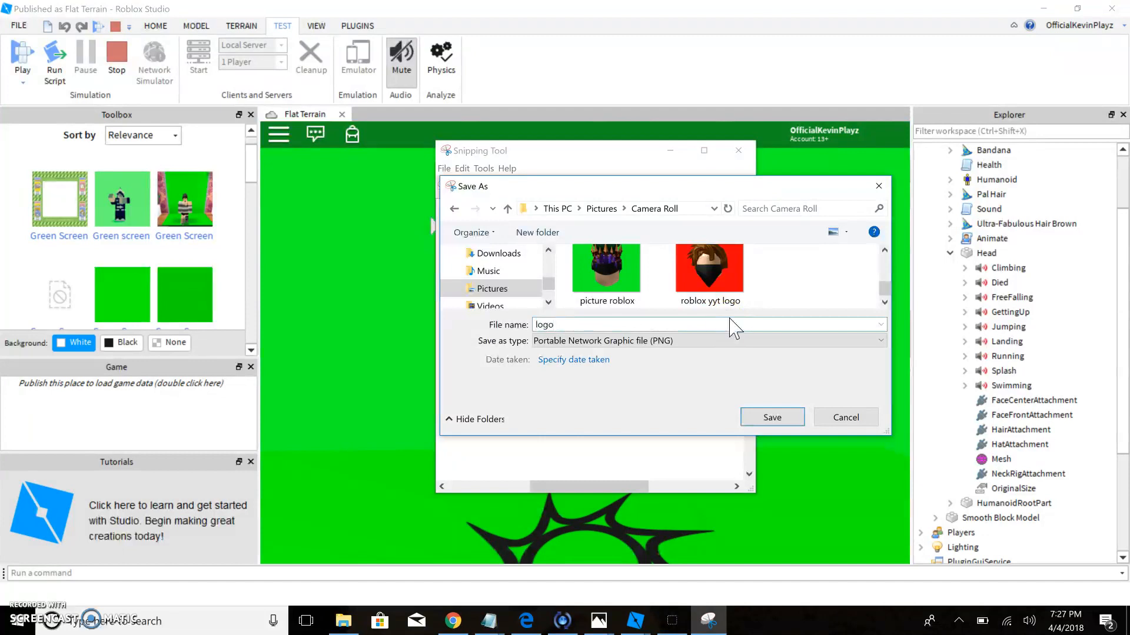
left_click(775, 419)
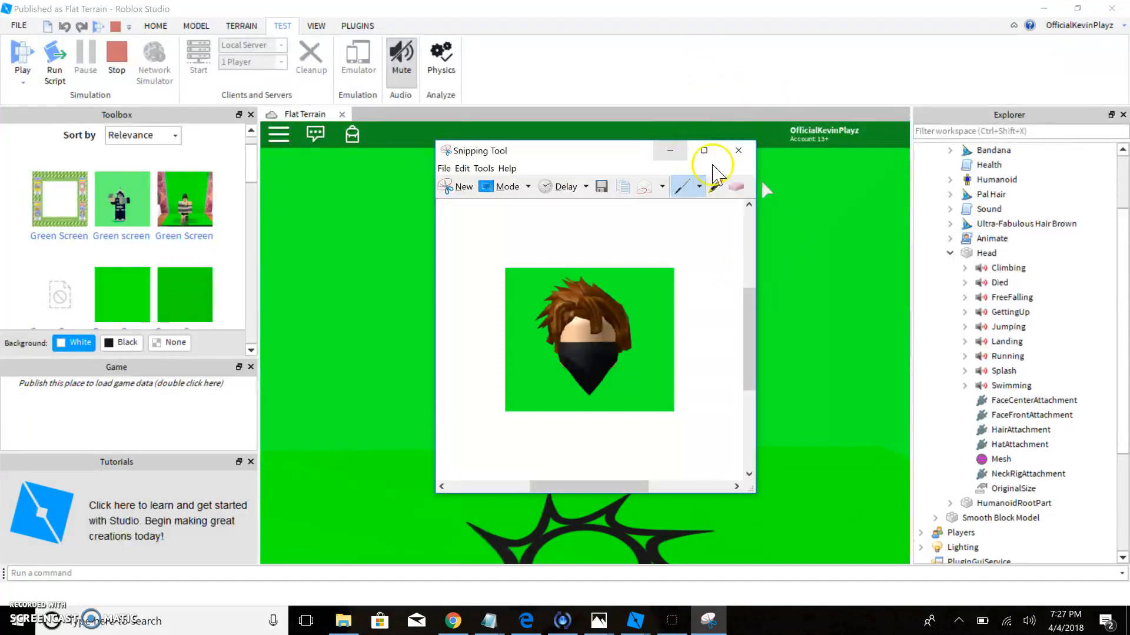
left_click(743, 152)
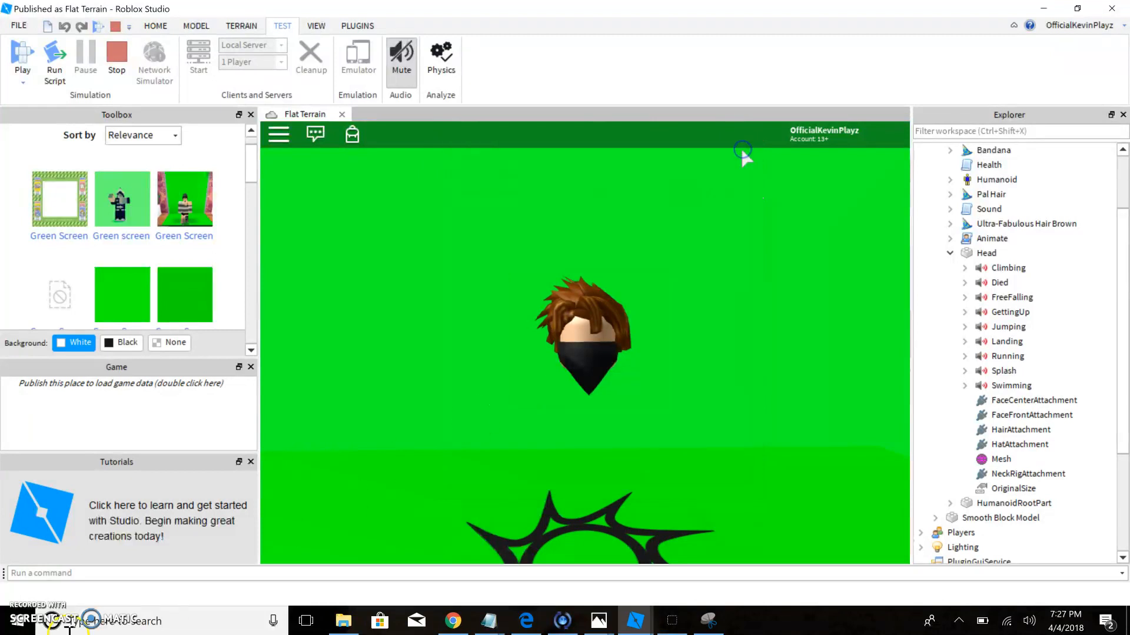